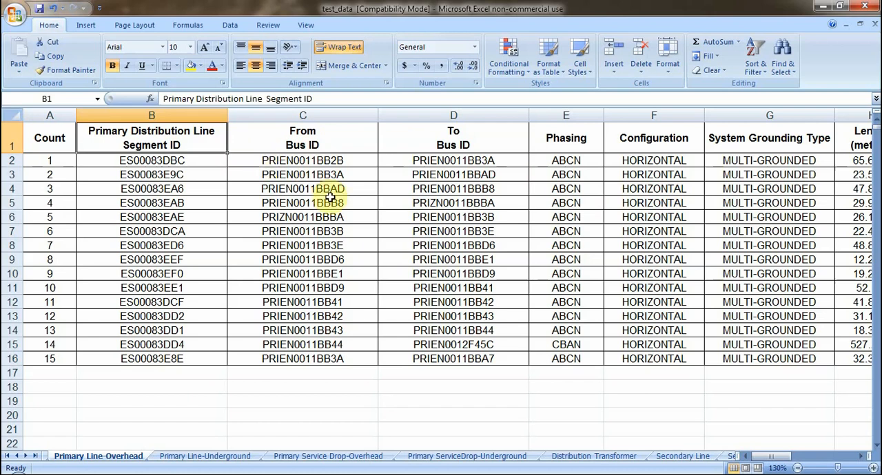
# Examine the From Bus ID and To Bus ID columns, tracing how the segments in rows 2 to 4 connect
pyautogui.click(339, 215)
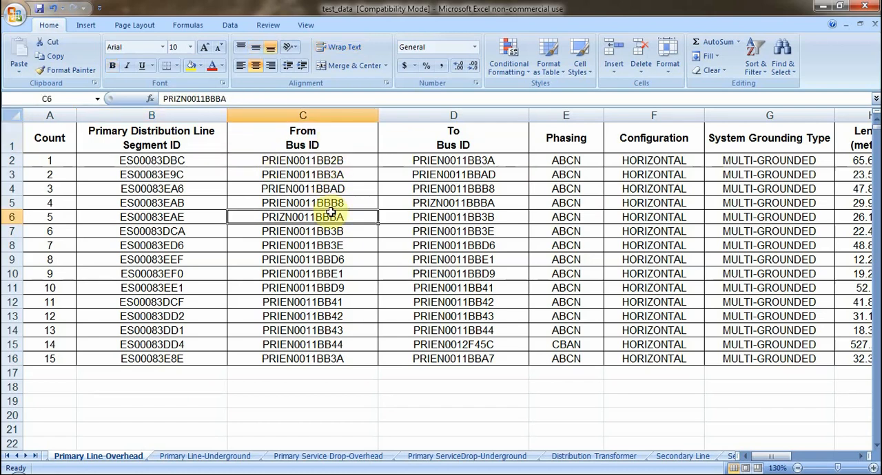
pyautogui.click(337, 201)
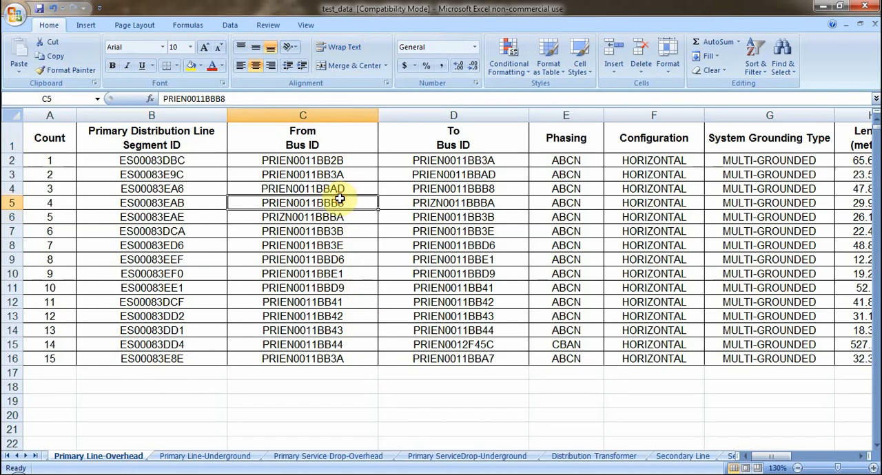
pyautogui.click(338, 114)
pyautogui.click(425, 114)
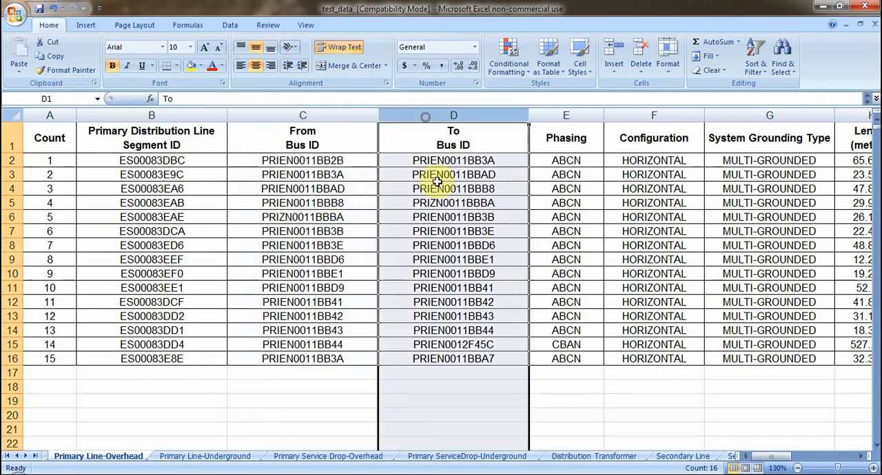
pyautogui.click(344, 233)
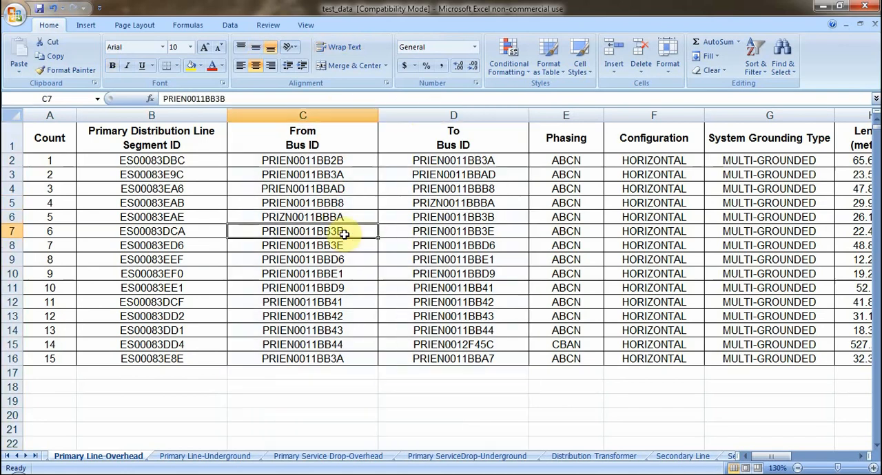
pyautogui.click(315, 160)
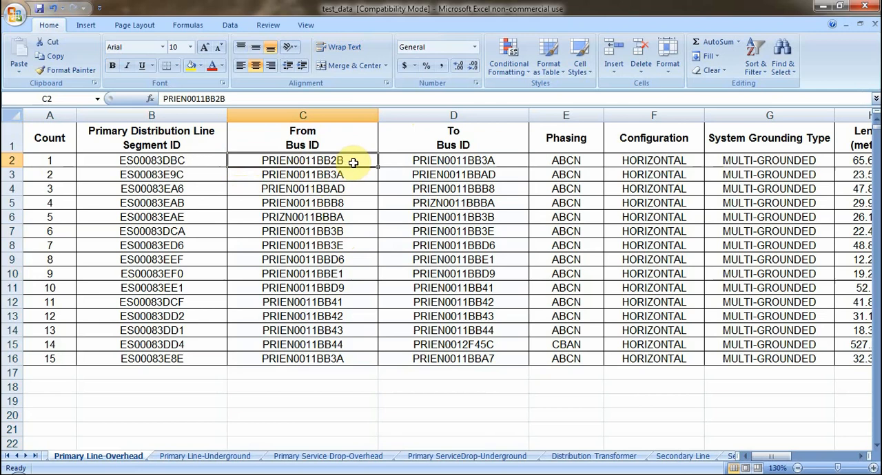
pyautogui.click(396, 159)
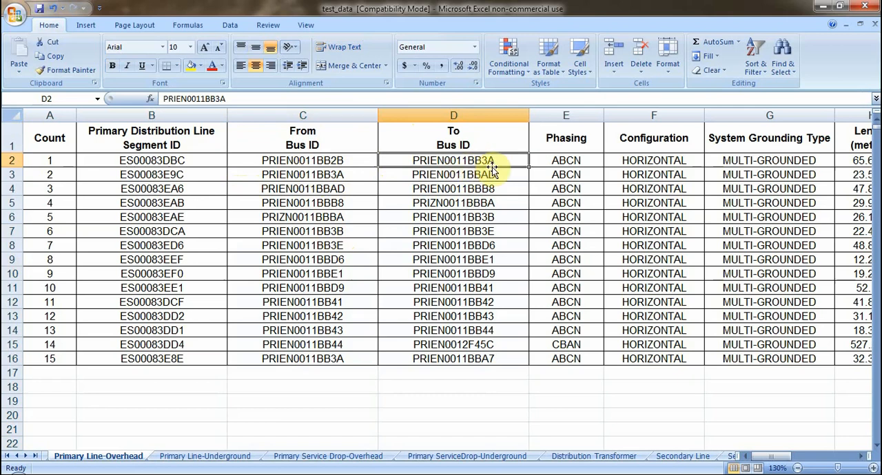
pyautogui.click(337, 177)
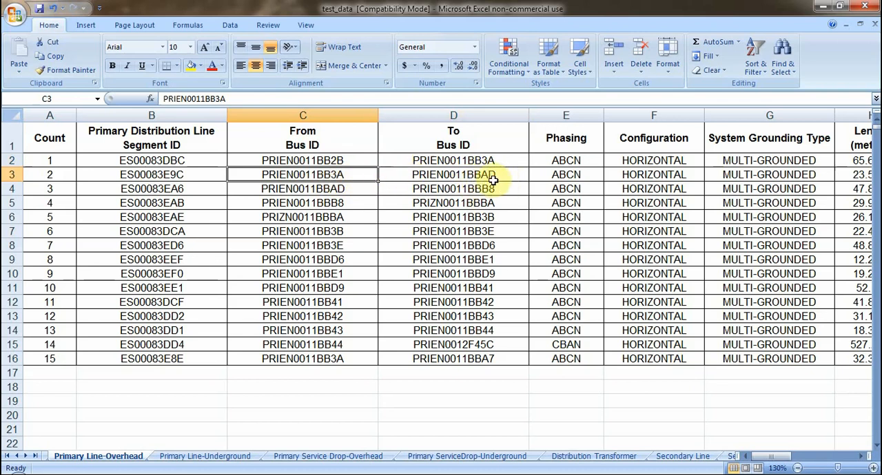
pyautogui.click(347, 191)
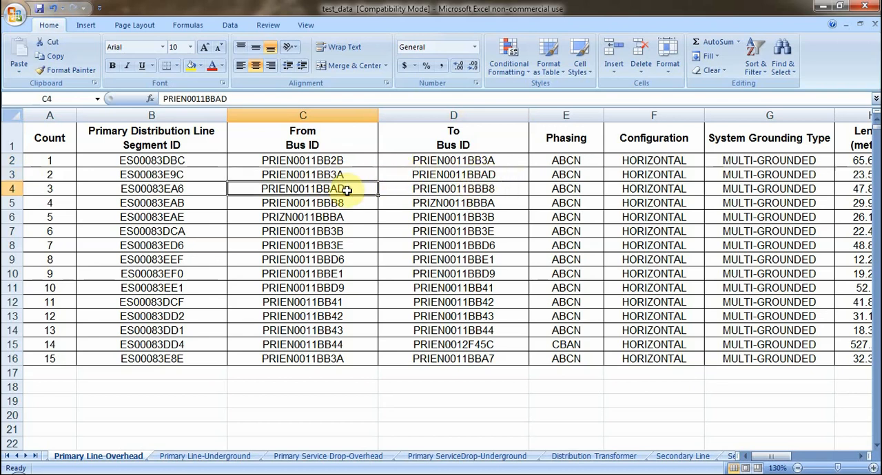
pyautogui.click(507, 191)
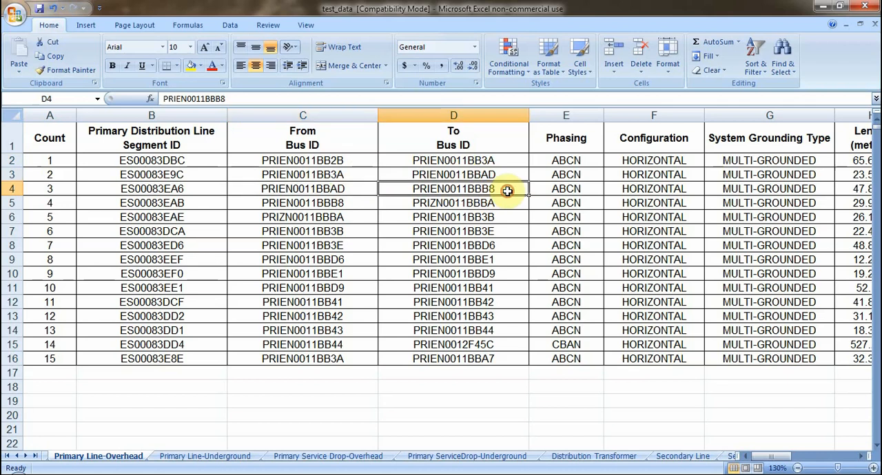
pyautogui.click(362, 162)
pyautogui.click(393, 163)
pyautogui.click(359, 174)
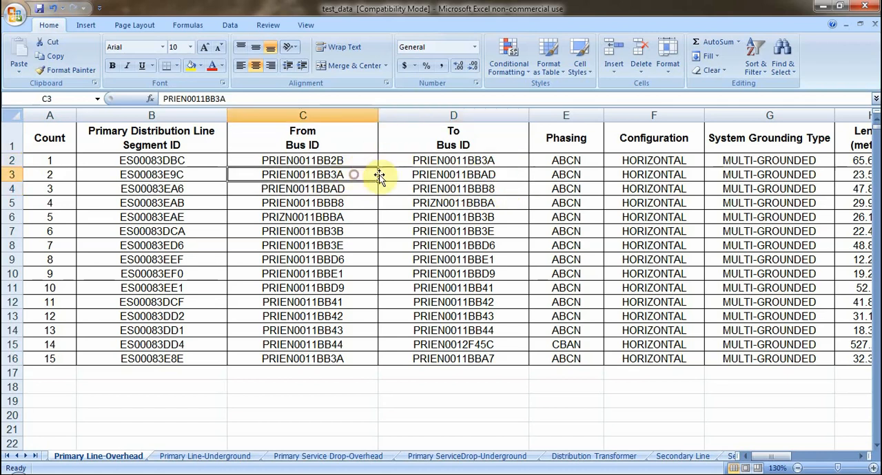
pyautogui.click(391, 174)
pyautogui.click(352, 160)
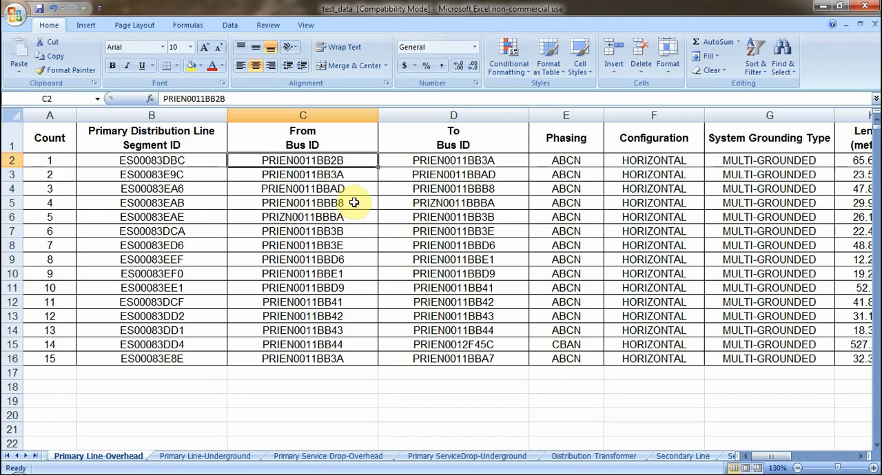
# Copy the To Bus ID of segment ES00083EAB from D5 into the empty cell C18
pyautogui.click(397, 202)
pyautogui.click(13, 202)
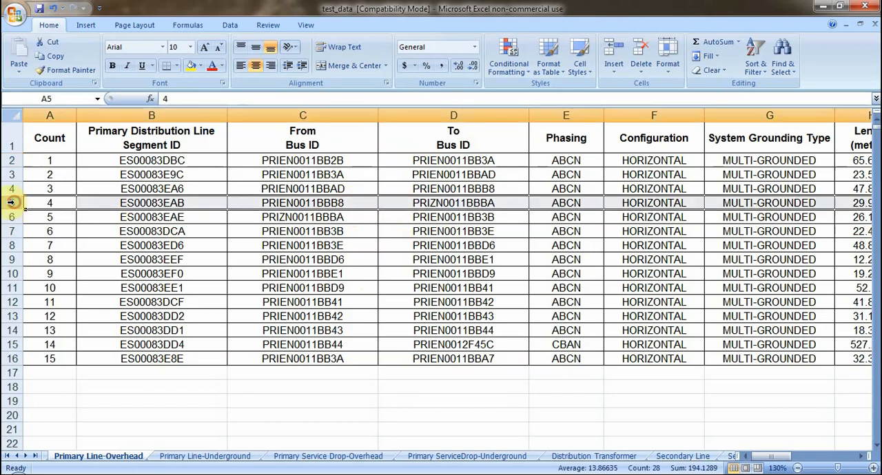
pyautogui.click(350, 207)
pyautogui.click(393, 201)
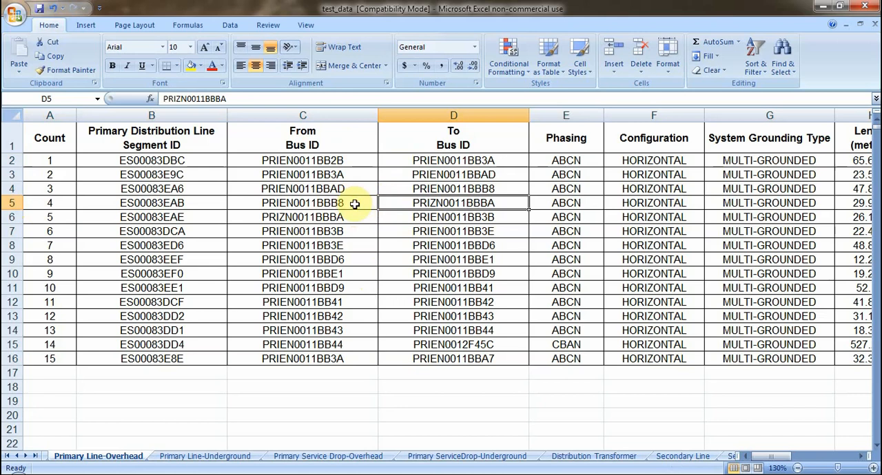
pyautogui.click(354, 204)
pyautogui.click(389, 204)
pyautogui.hotkey('ctrl', 'c')
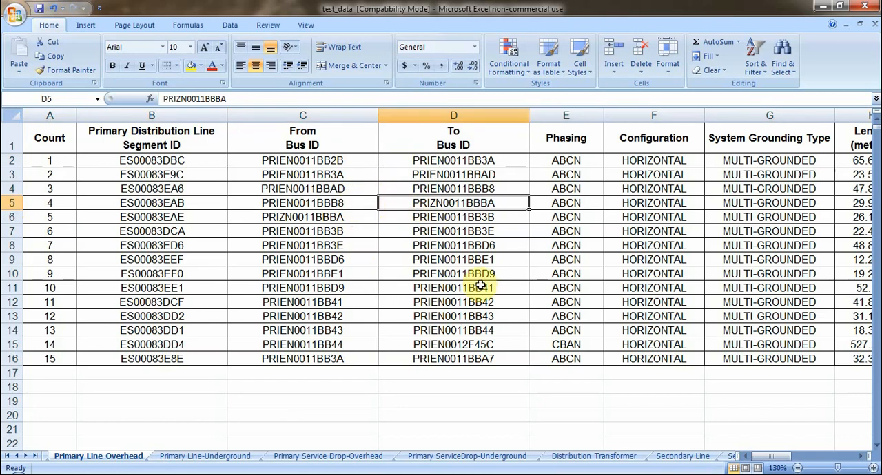
pyautogui.click(310, 387)
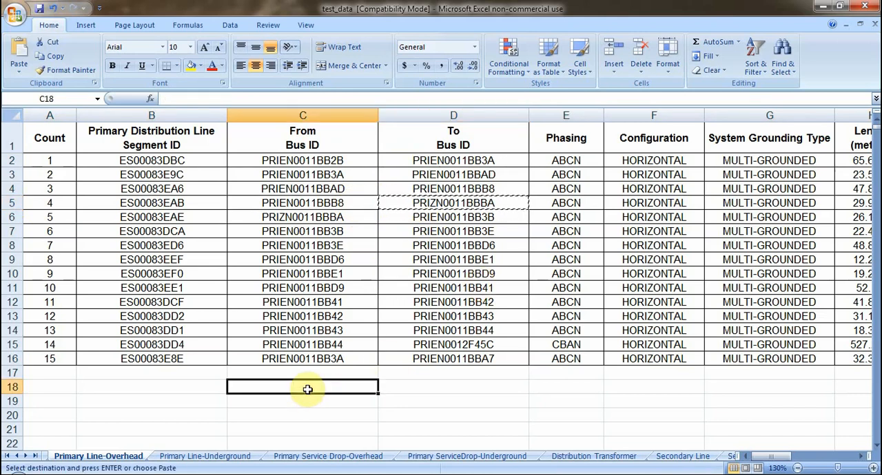
pyautogui.hotkey('ctrl', 'v')
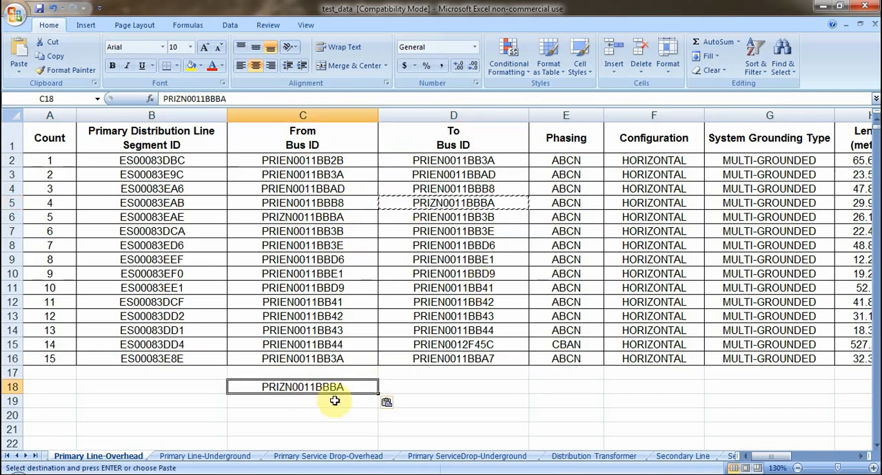
# Copy the From Bus ID of segment ES00083EAB from C5 over the To Bus ID in D5
pyautogui.click(338, 202)
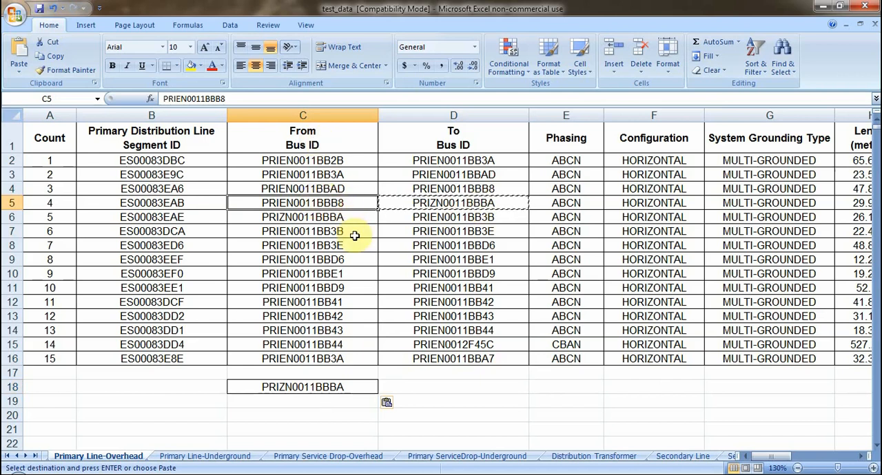
pyautogui.hotkey('ctrl', 'c')
pyautogui.click(424, 202)
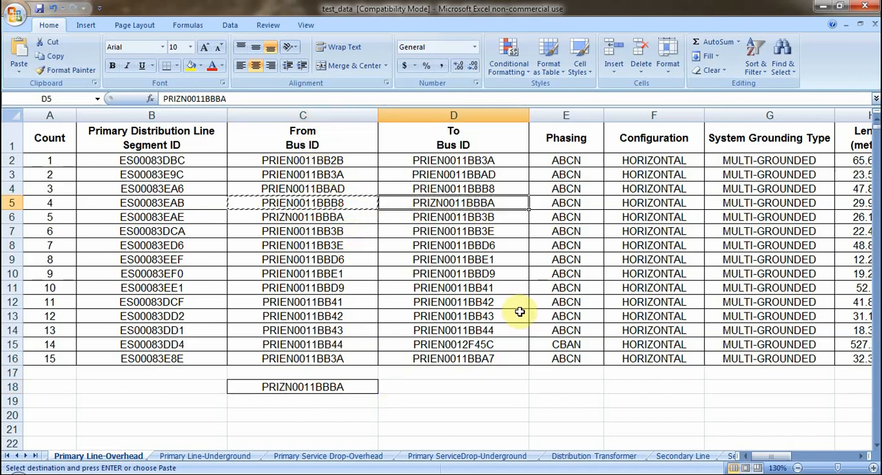
pyautogui.hotkey('ctrl', 'v')
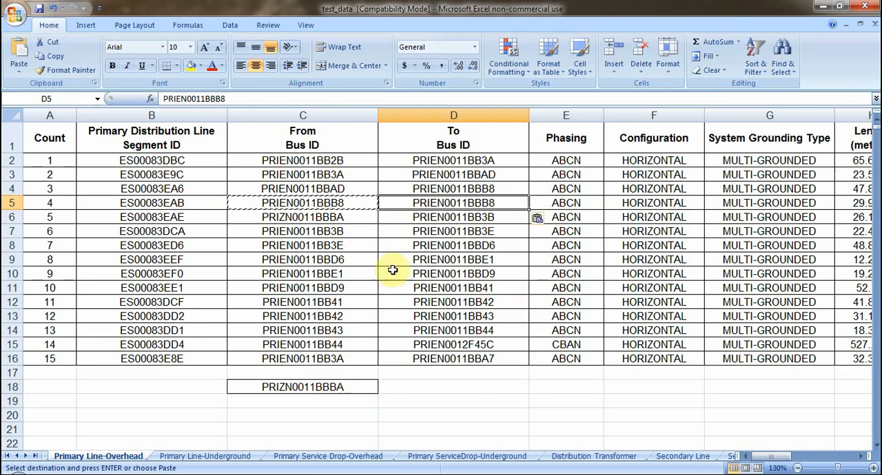
# Move the bus ID PRIZN0011BBBA from C18 into the From Bus ID cell C5
pyautogui.click(368, 386)
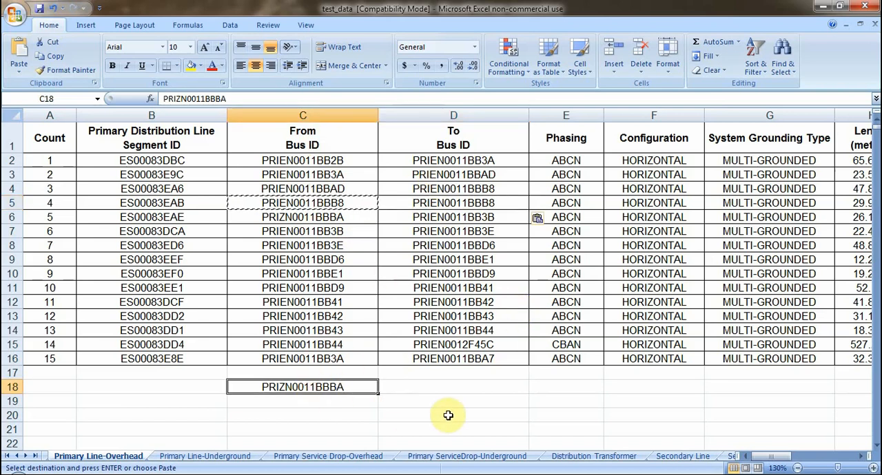
pyautogui.hotkey('ctrl', 'c')
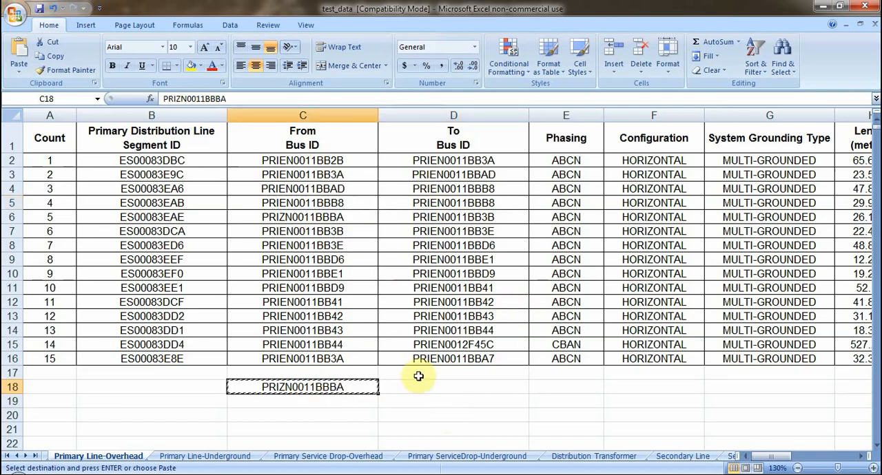
pyautogui.click(346, 203)
pyautogui.press('Return')
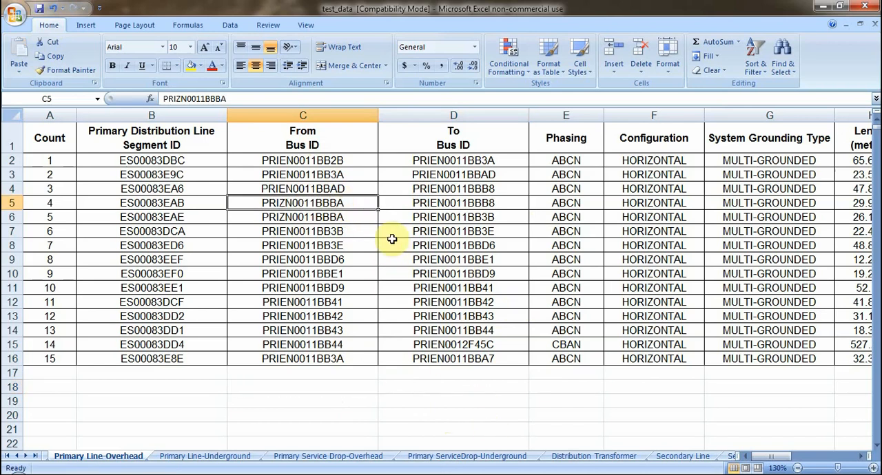
# Highlight the swapped bus IDs in C5:D5 with yellow fill and compare them with the row above
pyautogui.moveTo(301, 203); pyautogui.dragTo(413, 203)
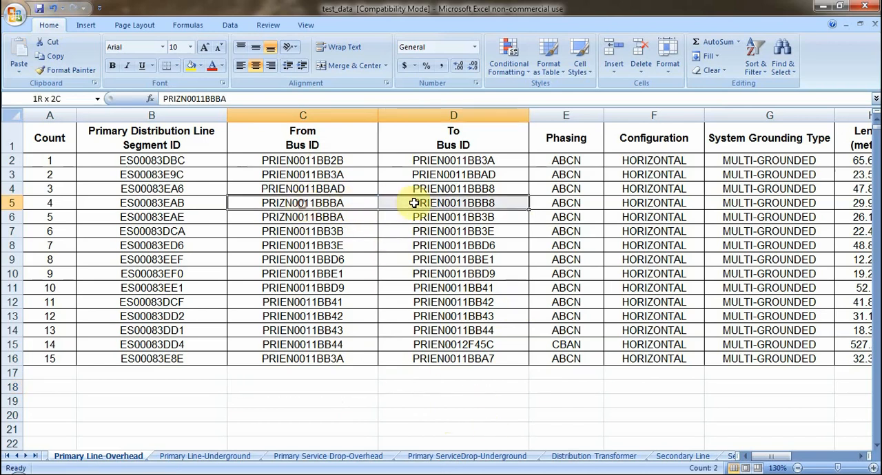
pyautogui.click(192, 65)
pyautogui.click(323, 234)
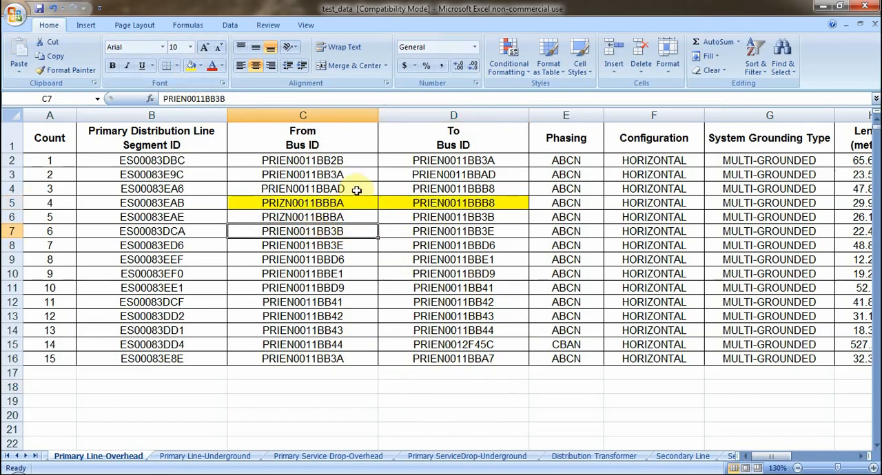
pyautogui.click(459, 188)
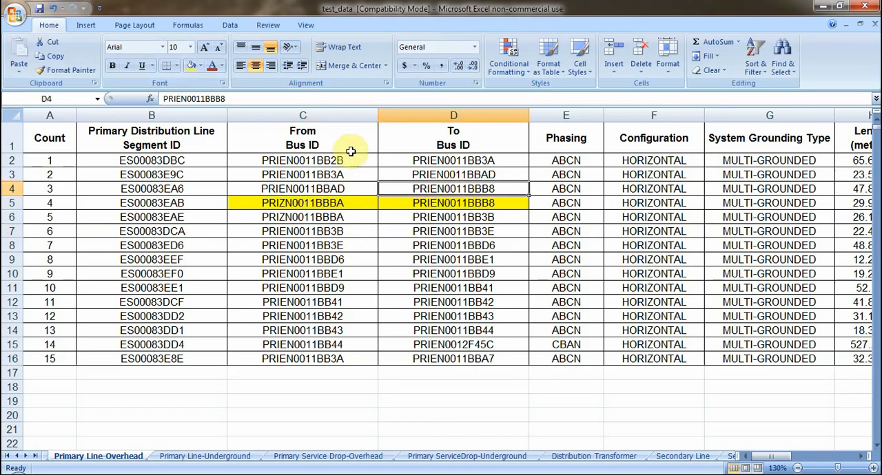
pyautogui.click(330, 204)
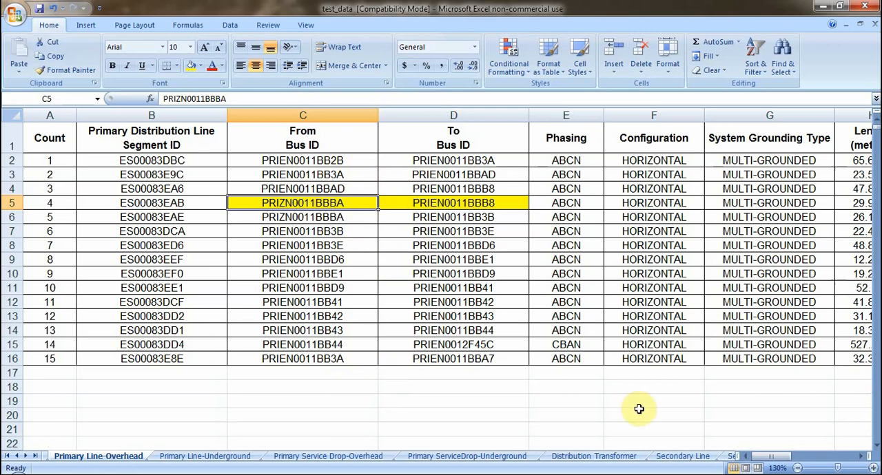
# Open the Secondary Line sheet and compare the From and To bus IDs of lines SL9148814 and SL9148812
pyautogui.click(669, 460)
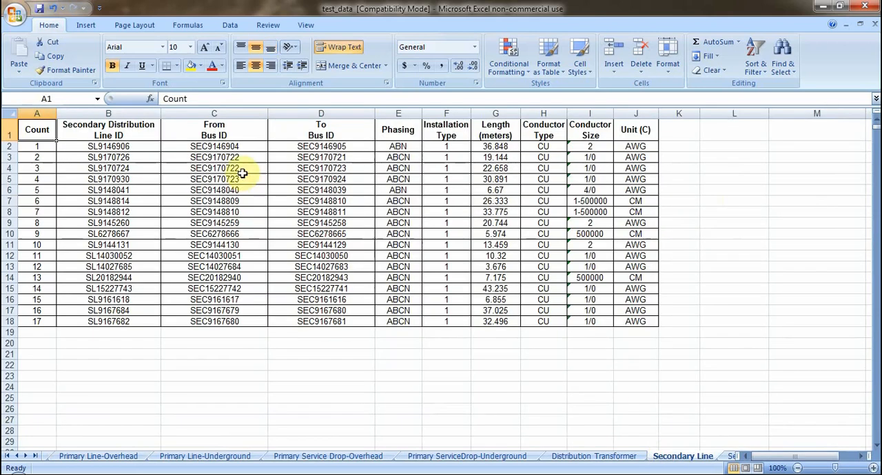
pyautogui.keyDown('ctrl'); pyautogui.scroll(2, 243, 173); pyautogui.keyUp('ctrl')
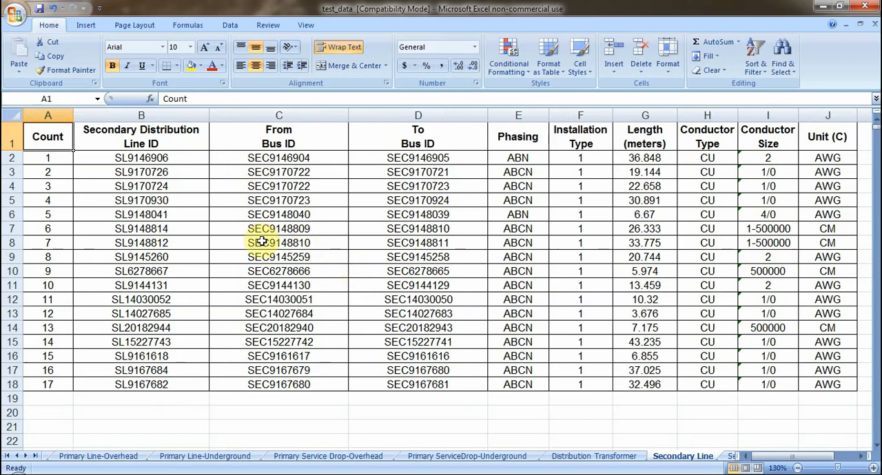
pyautogui.click(303, 228)
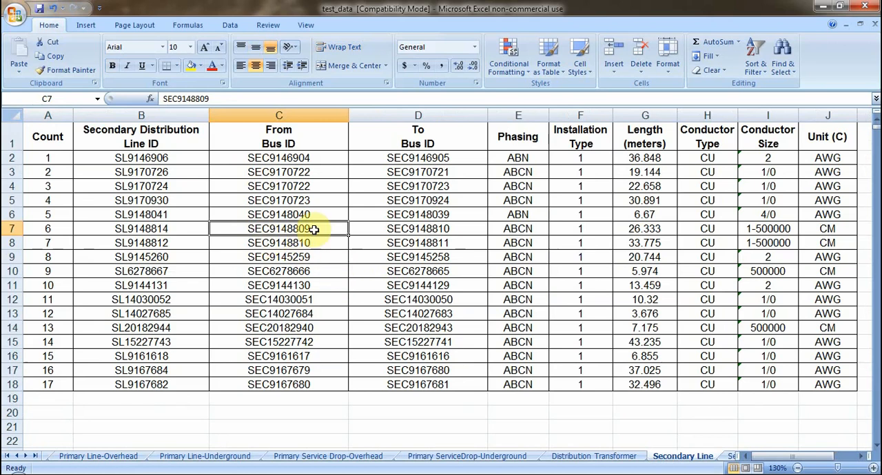
pyautogui.click(379, 229)
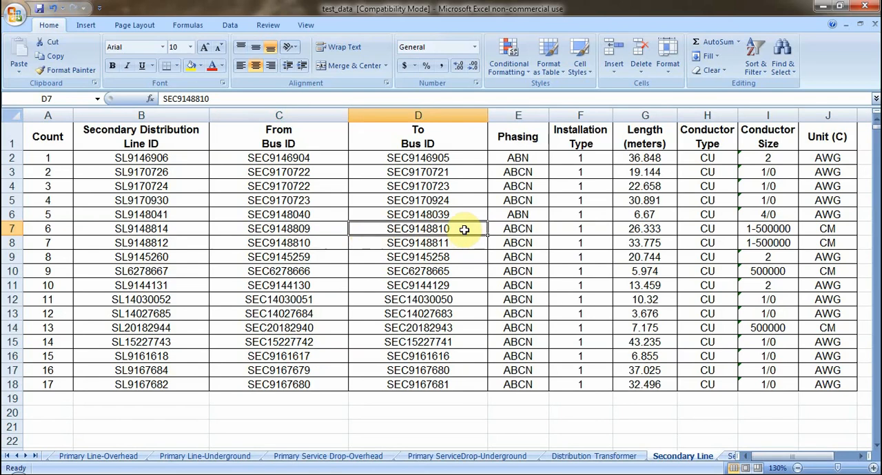
pyautogui.click(321, 244)
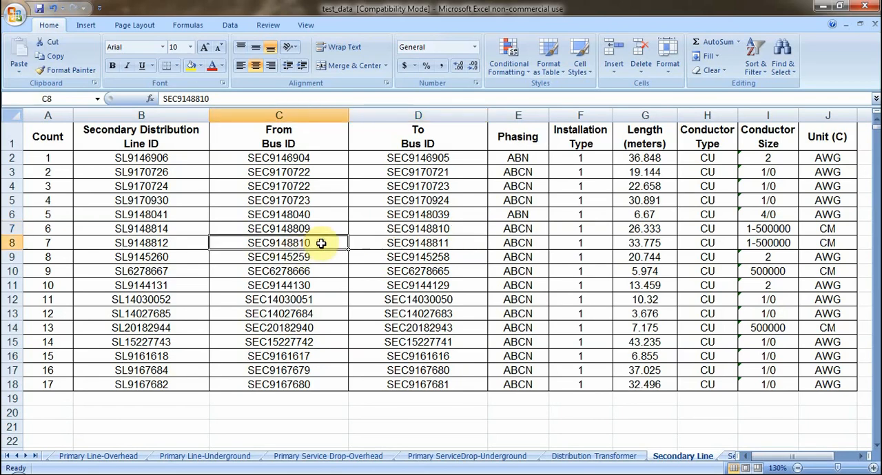
# Copy the To Bus ID of line SL9148812 from D8 into the empty cell C20
pyautogui.click(464, 243)
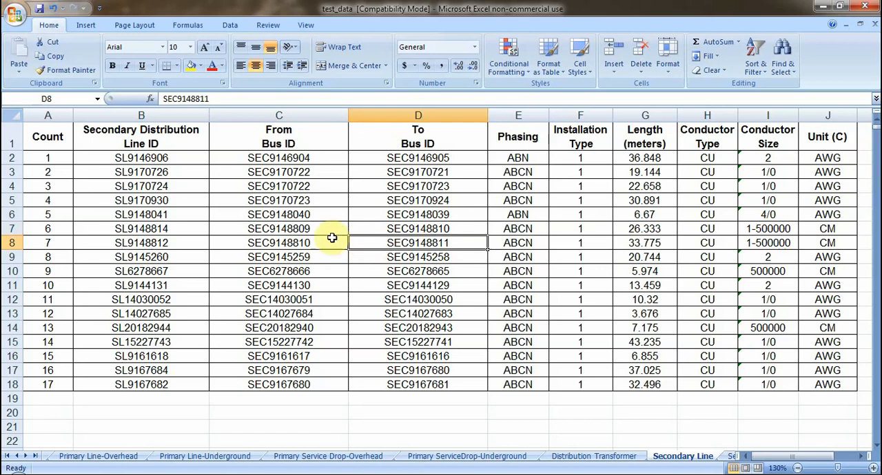
pyautogui.hotkey('ctrl', 'c')
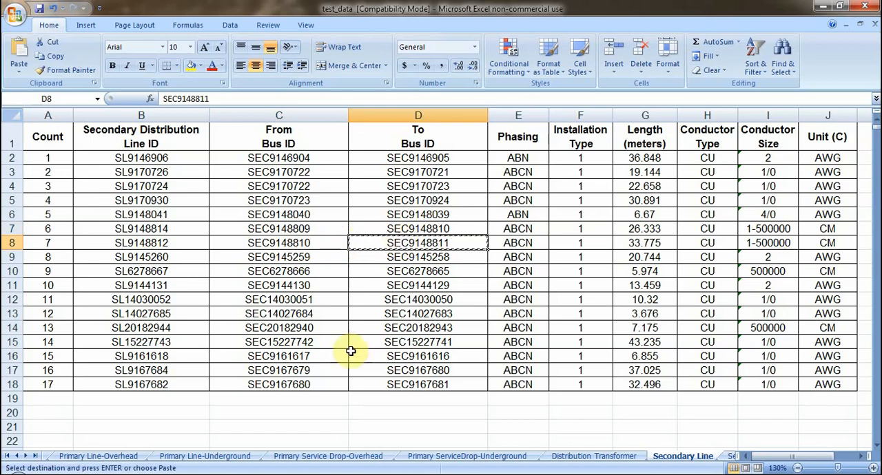
pyautogui.click(276, 412)
pyautogui.hotkey('ctrl', 'v')
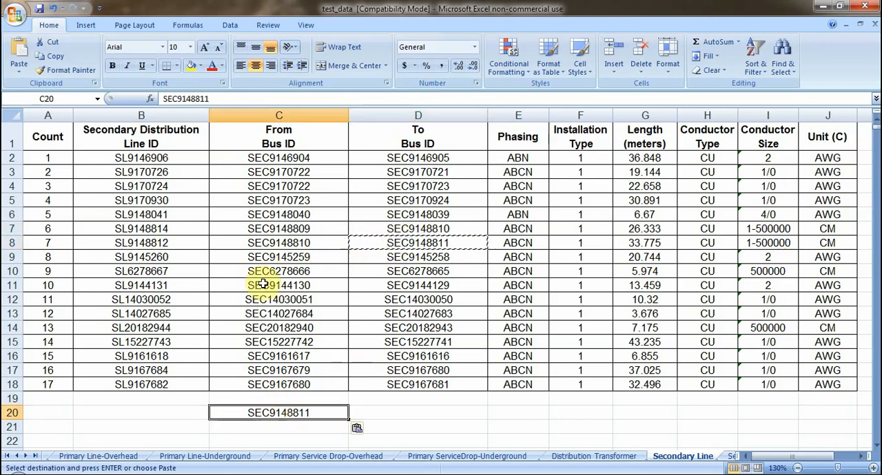
# Copy the From Bus ID of line SL9148812 from C8 into its To Bus ID cell D8
pyautogui.click(274, 243)
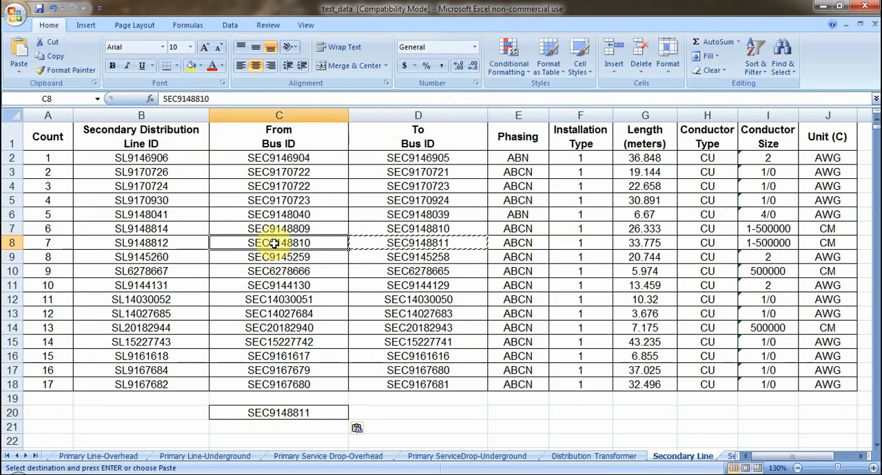
pyautogui.hotkey('ctrl', 'c')
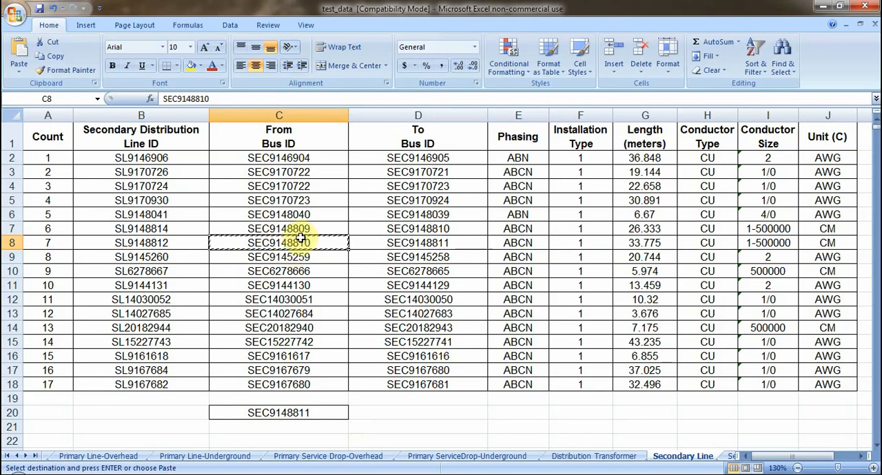
pyautogui.click(408, 242)
pyautogui.hotkey('ctrl', 'v')
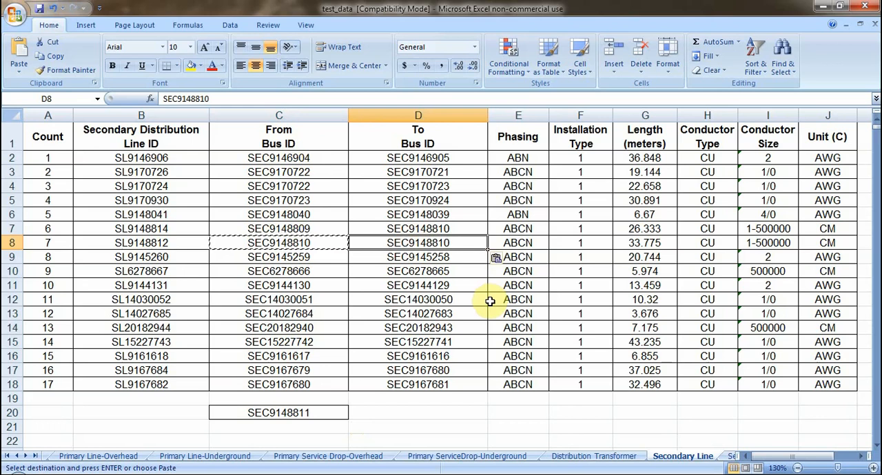
# Move the bus ID SEC9148811 from C20 into the From Bus ID cell C8
pyautogui.click(316, 412)
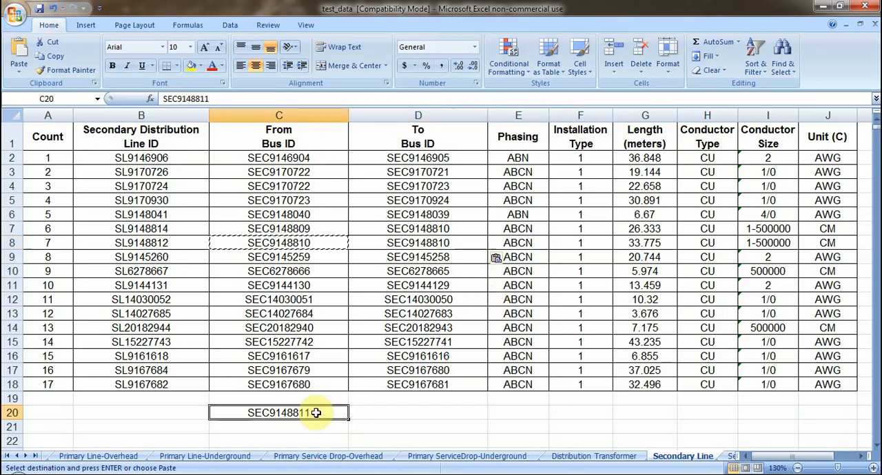
pyautogui.hotkey('ctrl', 'c')
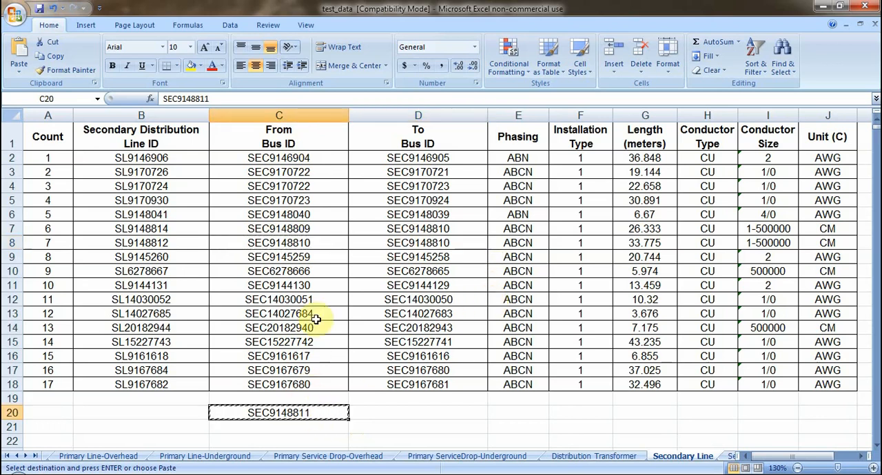
pyautogui.click(314, 242)
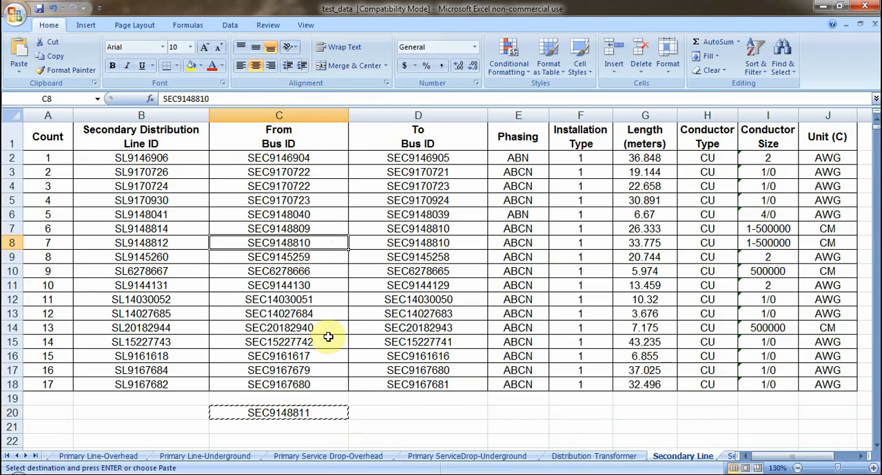
pyautogui.press('Return')
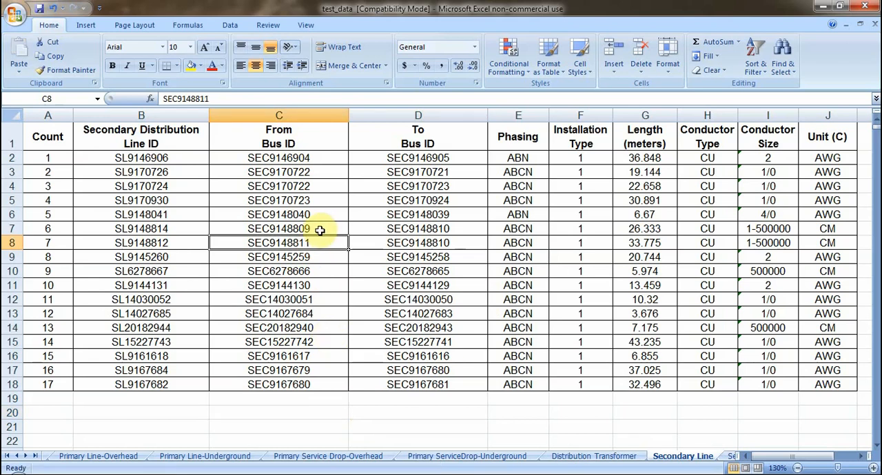
# Compare the bus IDs of lines SL9148814 and SL9148812, and highlight the swapped IDs in C8:D8 with yellow fill
pyautogui.click(320, 228)
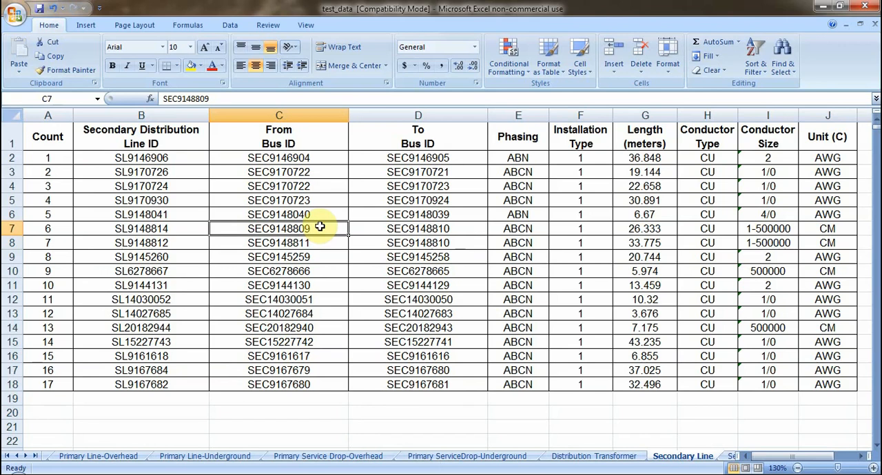
pyautogui.click(456, 230)
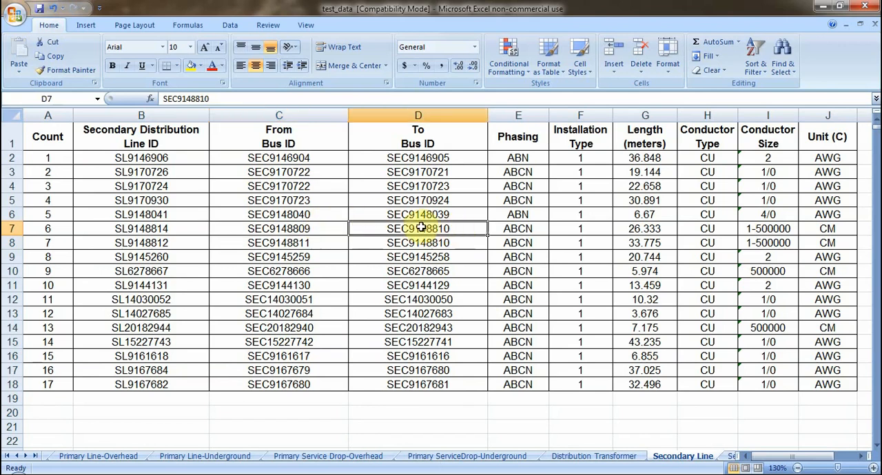
pyautogui.click(324, 244)
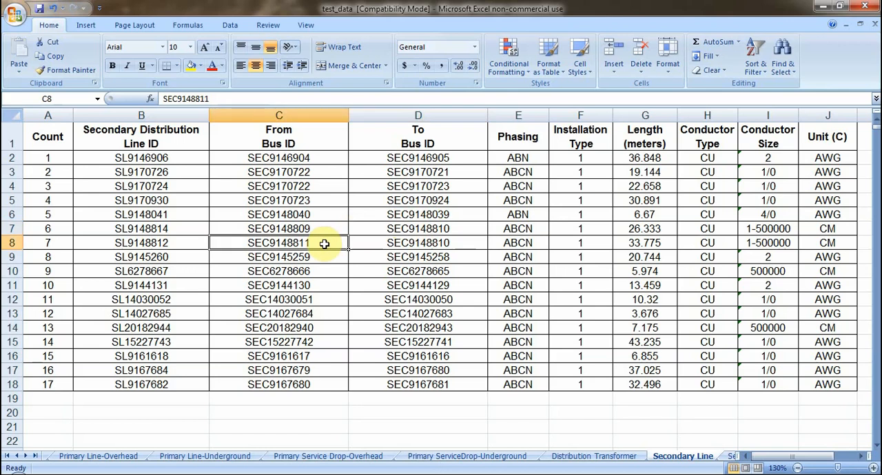
pyautogui.click(413, 243)
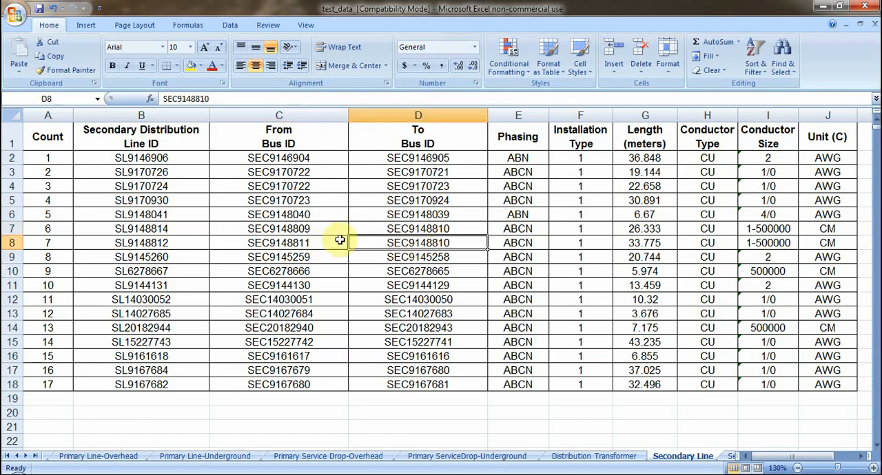
pyautogui.moveTo(329, 241); pyautogui.dragTo(376, 242)
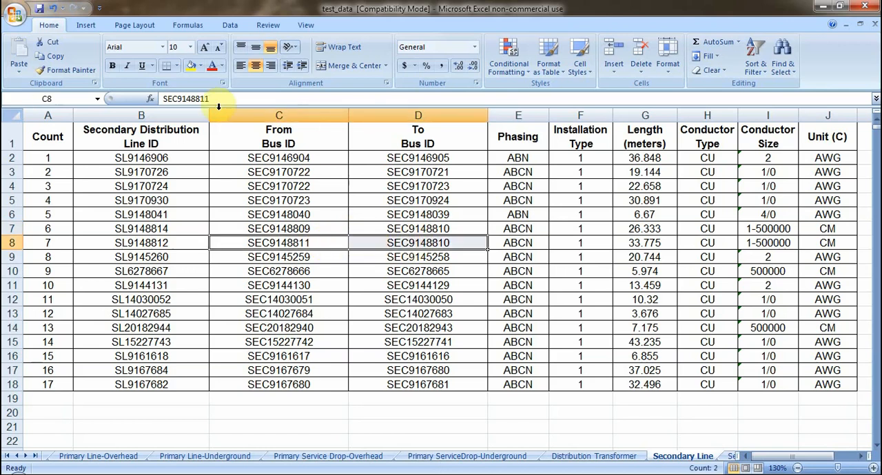
pyautogui.click(191, 67)
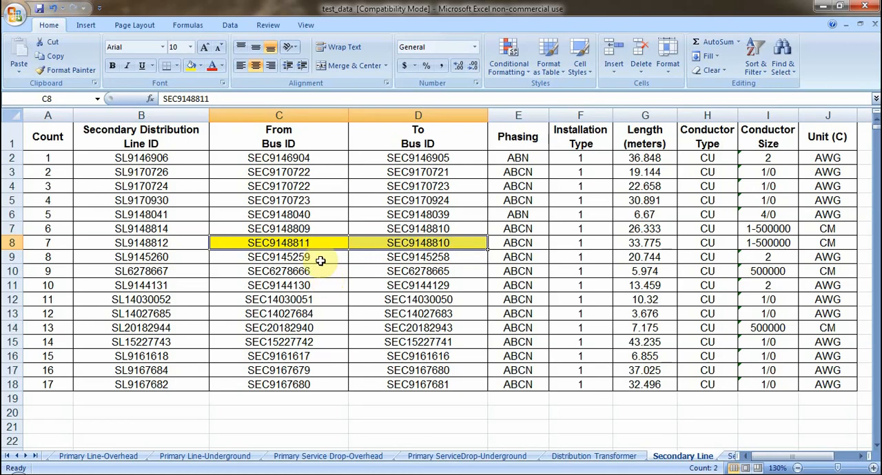
# Examine the From and To bus IDs of the first three secondary lines in rows 2 to 4
pyautogui.click(313, 159)
pyautogui.click(375, 157)
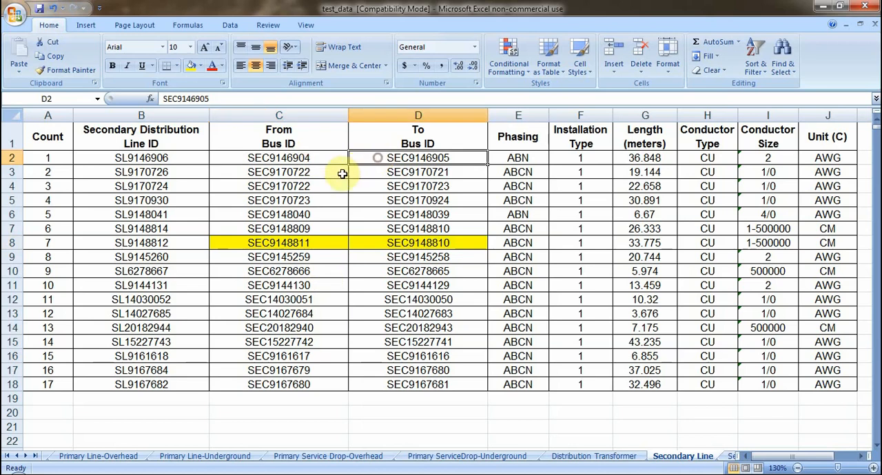
pyautogui.click(340, 171)
pyautogui.click(368, 171)
pyautogui.click(329, 186)
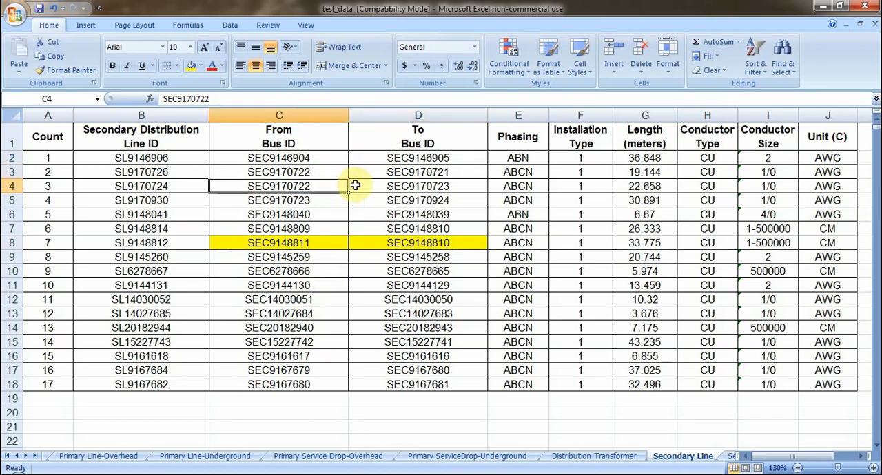
pyautogui.click(356, 184)
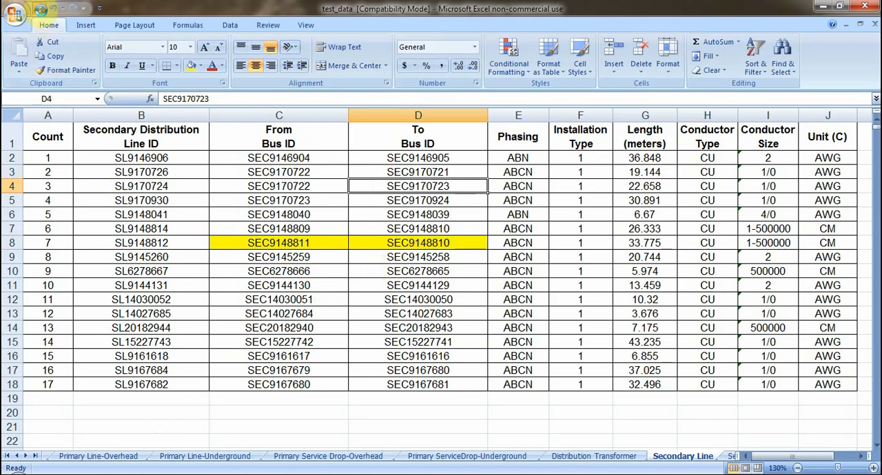
# Close the test_data workbook, switch to DSAS Package 1 and open the From-To Changer
pyautogui.click(861, 6)
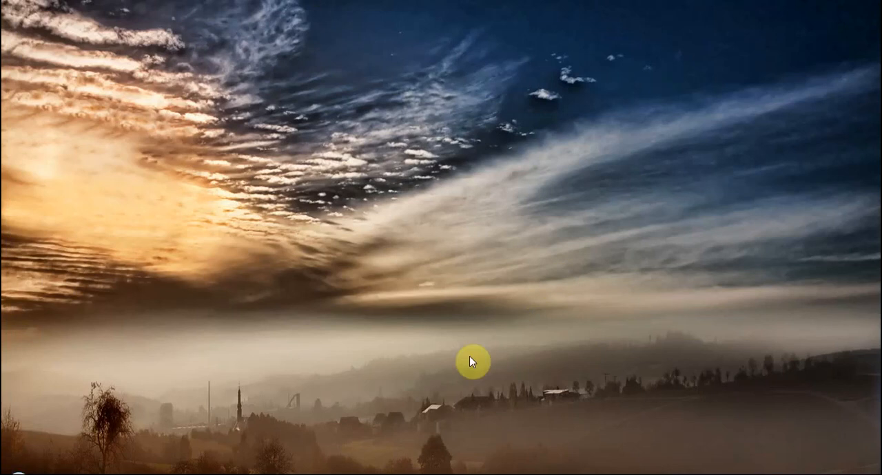
pyautogui.click(436, 474)
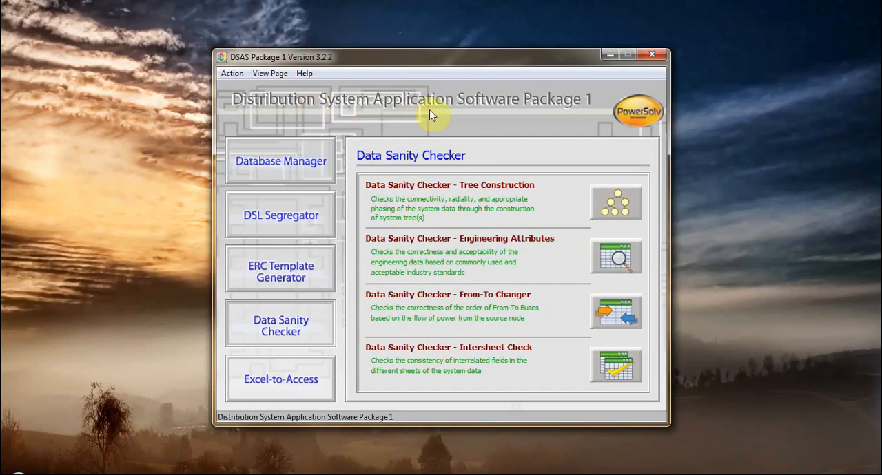
pyautogui.click(611, 319)
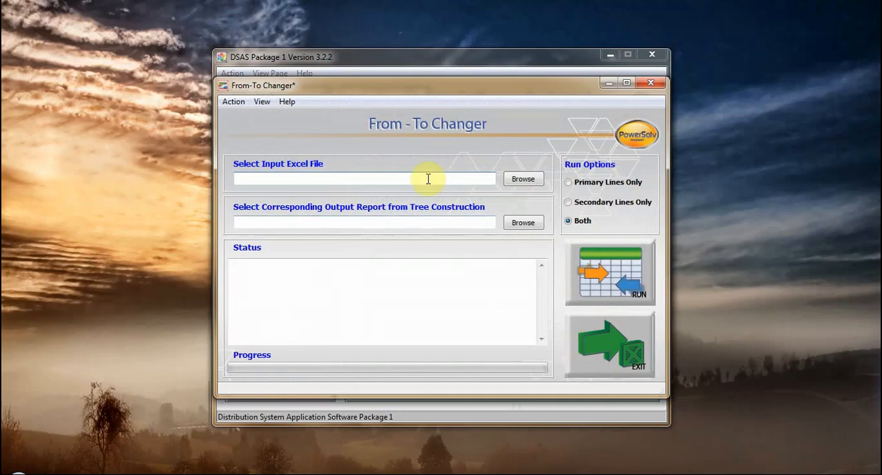
# Examine the input Excel file and Tree Construction report fields of the From-To Changer, and minimise its window
pyautogui.click(333, 180)
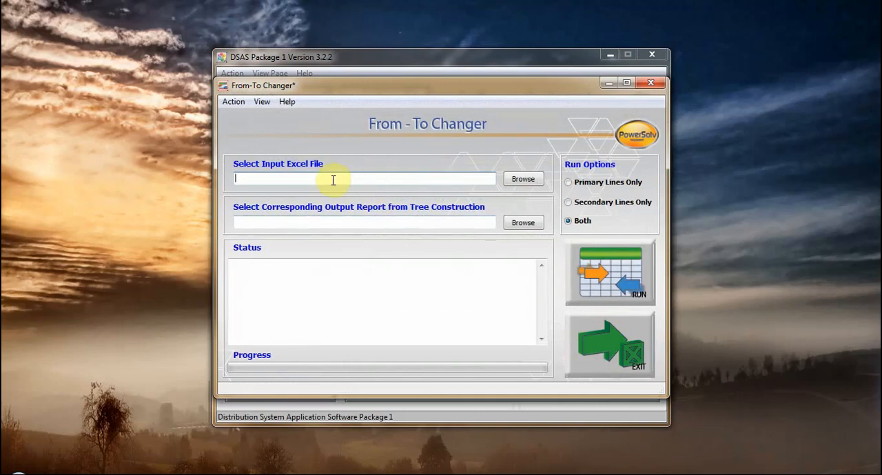
pyautogui.click(330, 224)
pyautogui.click(348, 179)
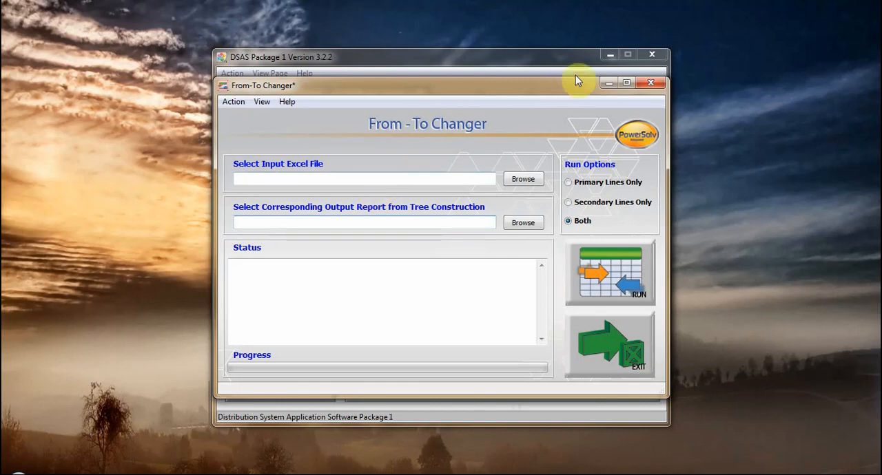
pyautogui.click(612, 82)
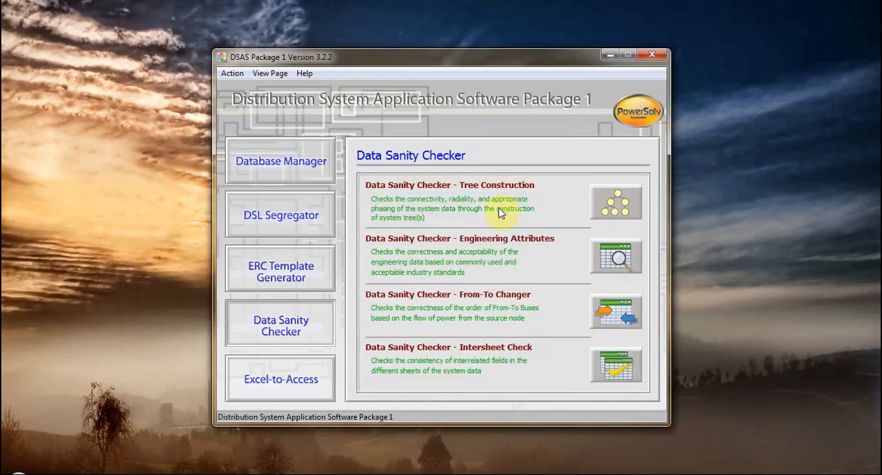
# Open the Tree Construction checker and load test_data from Local Disk (D:) as the input Excel file
pyautogui.click(615, 206)
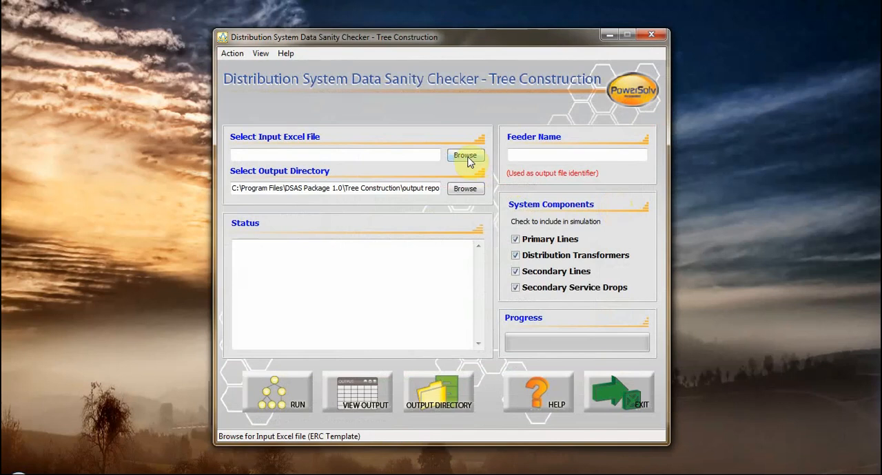
pyautogui.click(466, 156)
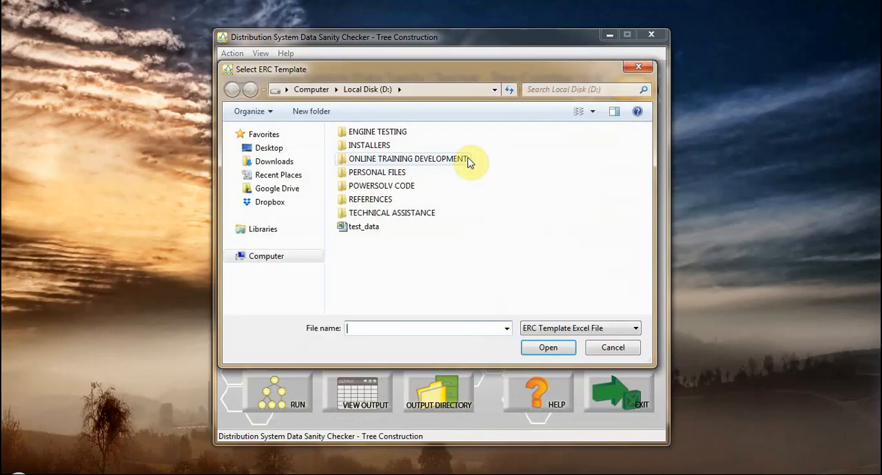
pyautogui.click(371, 229)
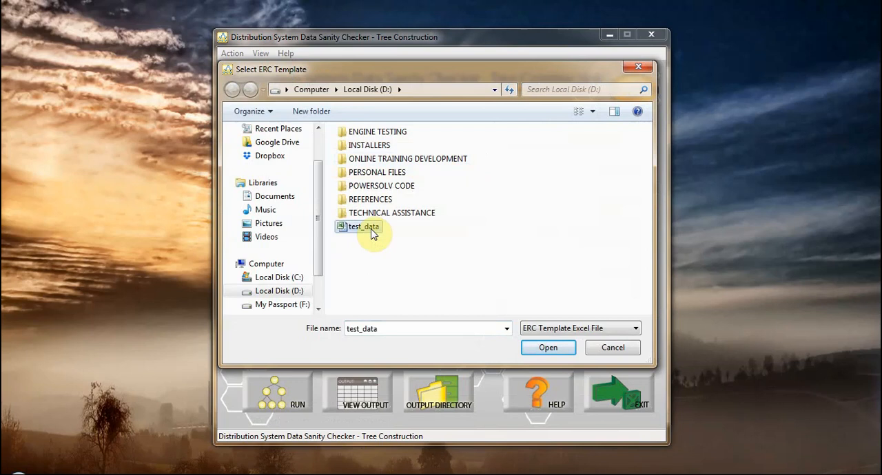
pyautogui.click(544, 348)
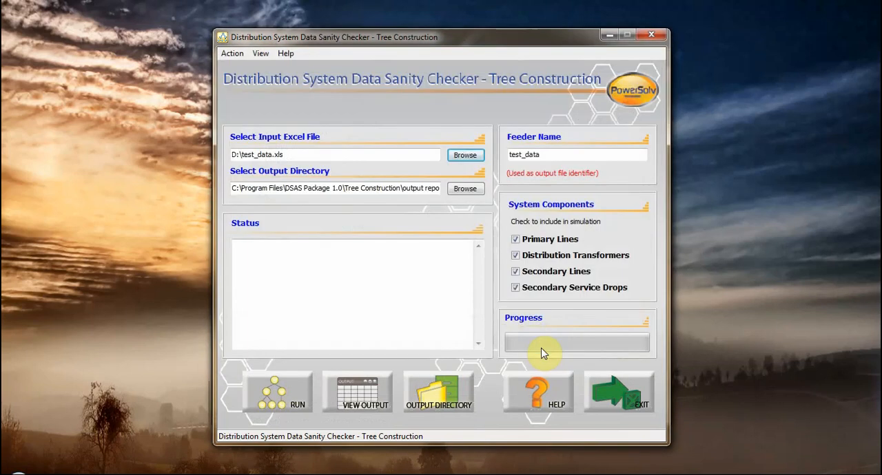
# Run the Tree Construction check on test_data with all system components included, and exit the tool
pyautogui.click(277, 396)
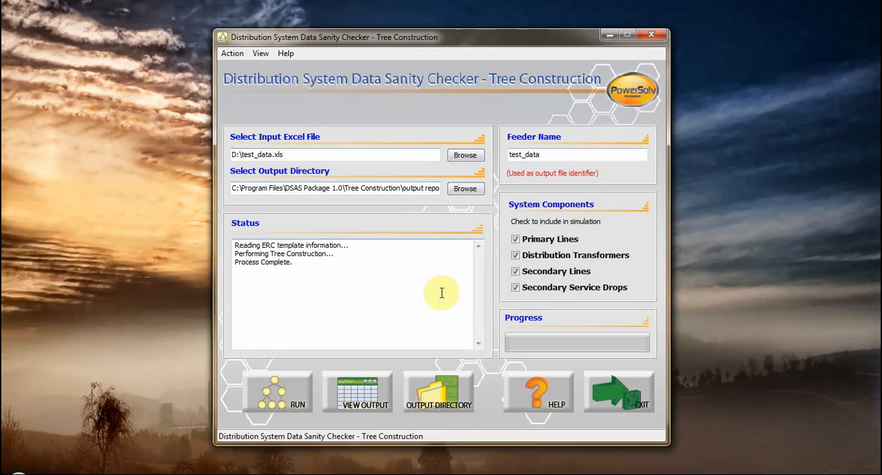
pyautogui.click(620, 395)
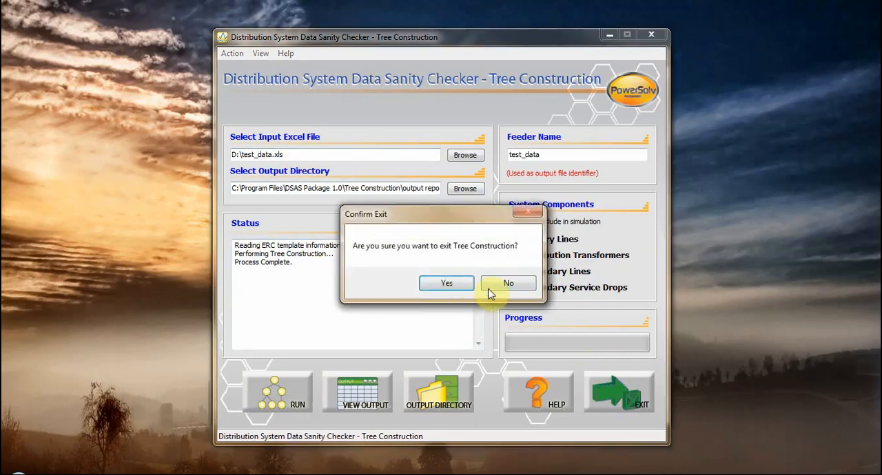
pyautogui.click(460, 286)
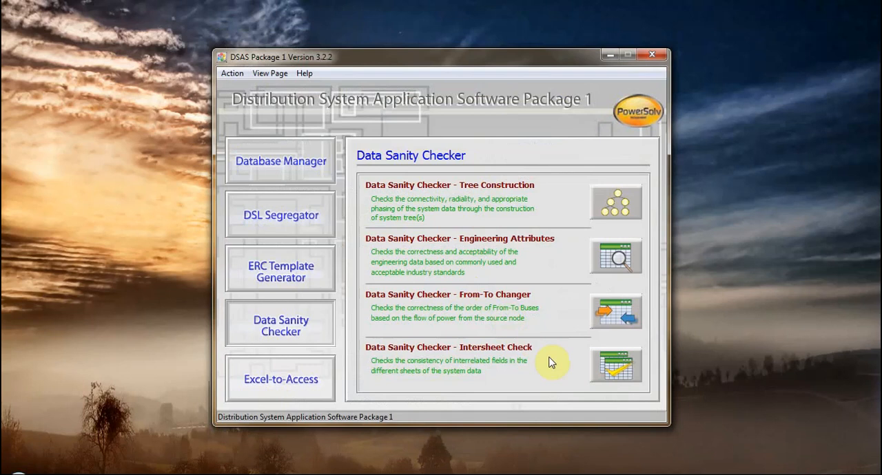
# Return to the From-To Changer and select test_data from Local Disk (D:) as the input Excel file
pyautogui.click(615, 311)
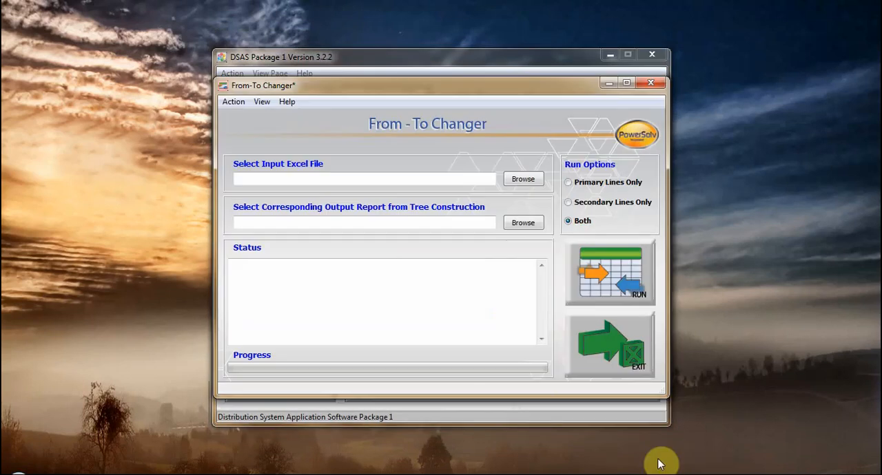
pyautogui.click(407, 178)
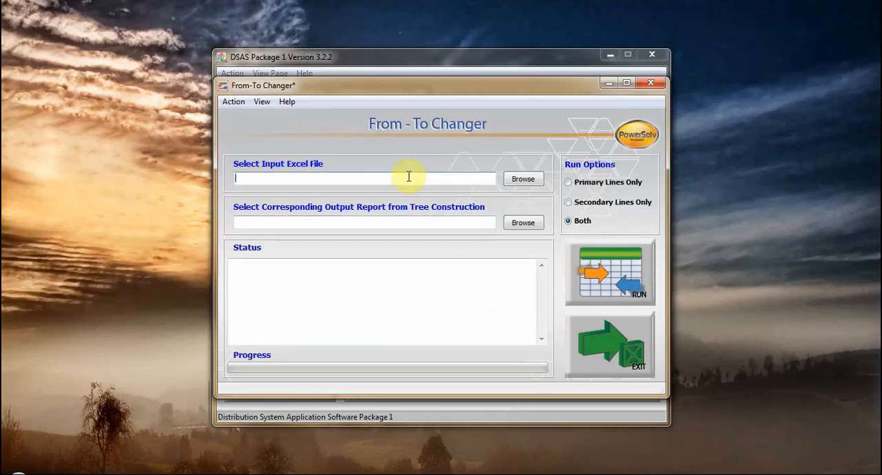
pyautogui.click(520, 182)
pyautogui.click(282, 352)
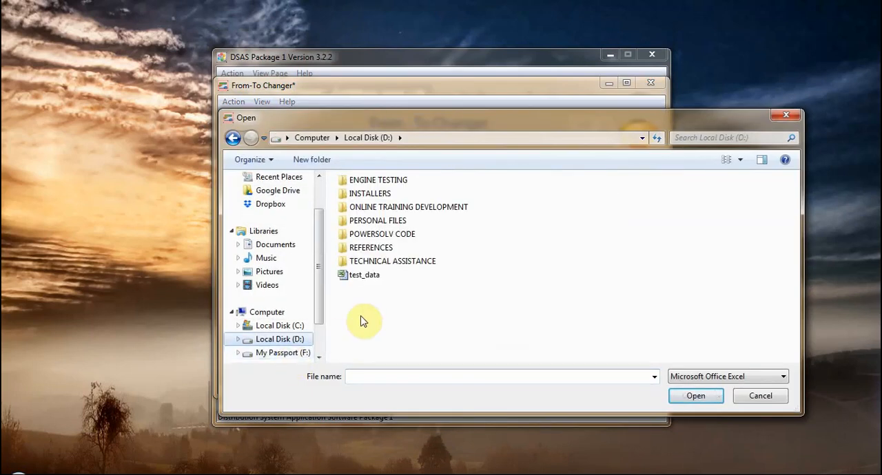
pyautogui.click(362, 277)
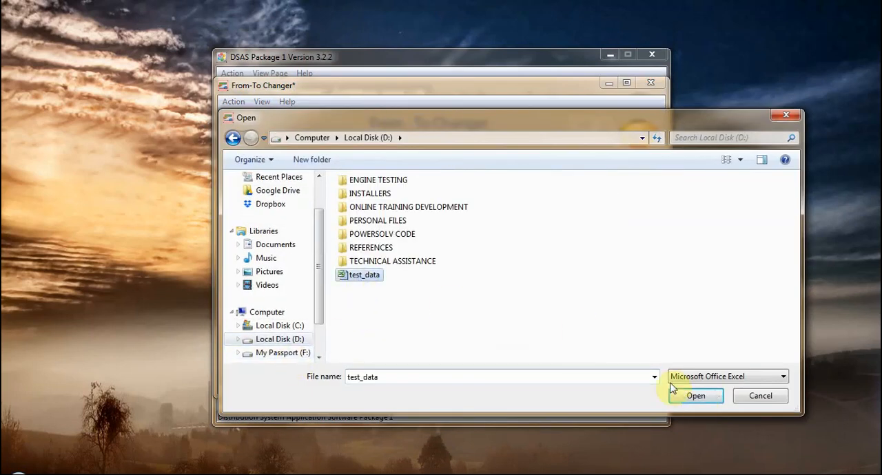
pyautogui.click(699, 395)
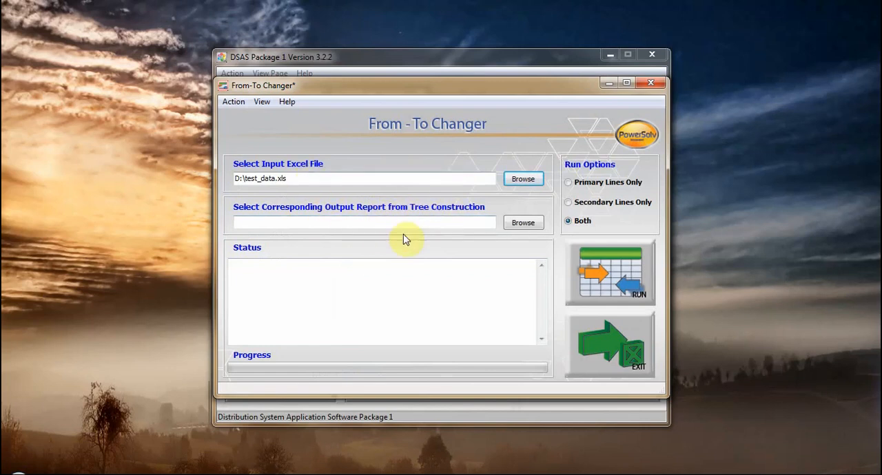
# Load test_data_TreeConstruction as the corresponding Tree Construction report and run the From-To check for both primary and secondary lines
pyautogui.click(521, 223)
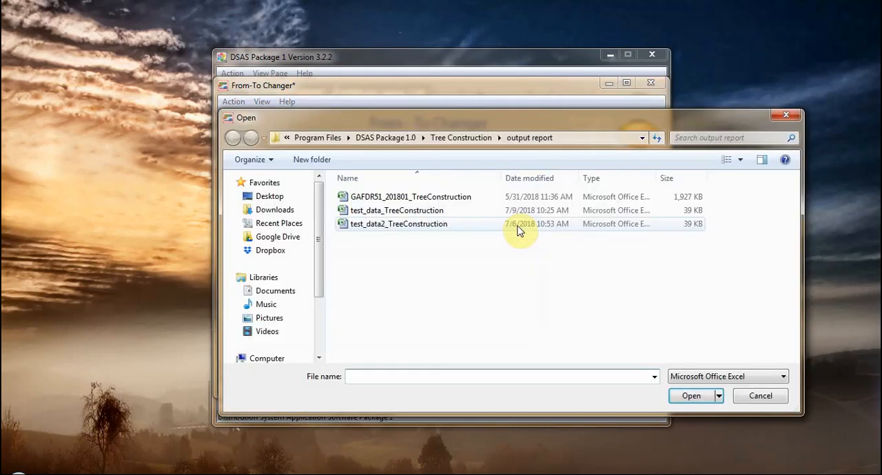
pyautogui.click(392, 212)
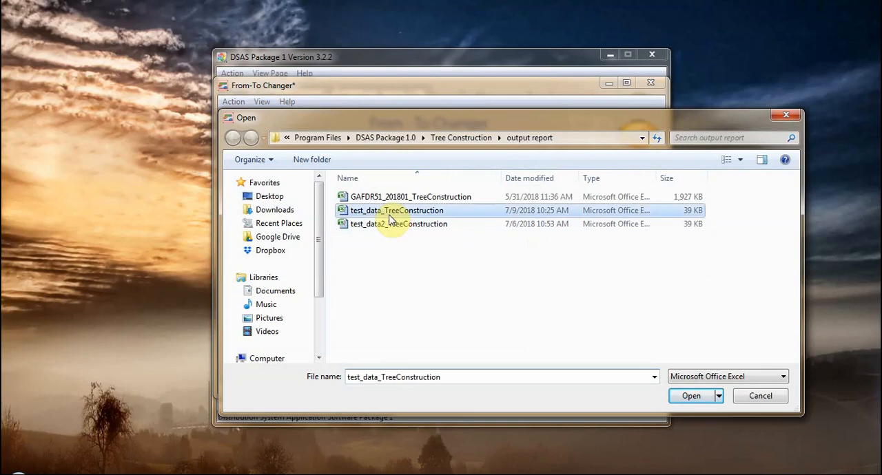
pyautogui.click(692, 398)
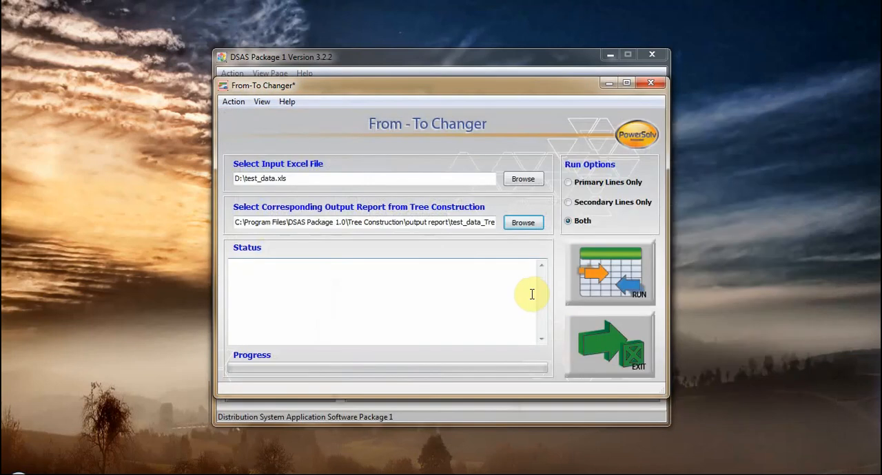
pyautogui.click(599, 270)
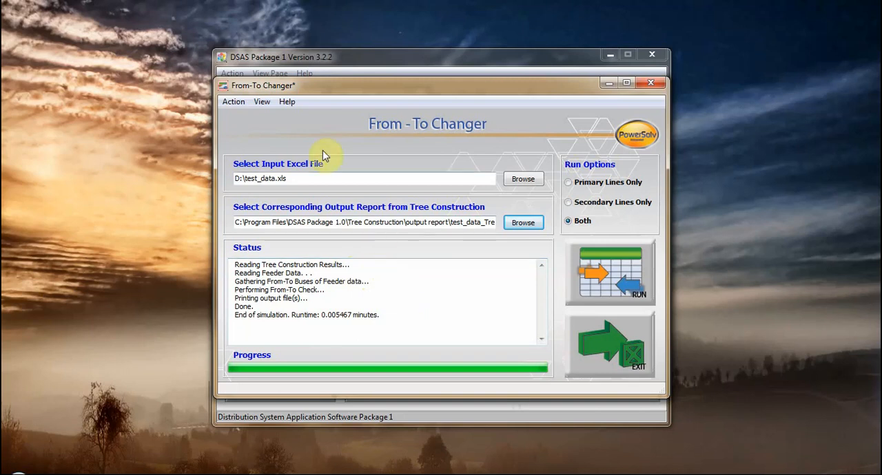
# Open the test_data_corrected workbook from the From-To Changer's output directory
pyautogui.click(263, 103)
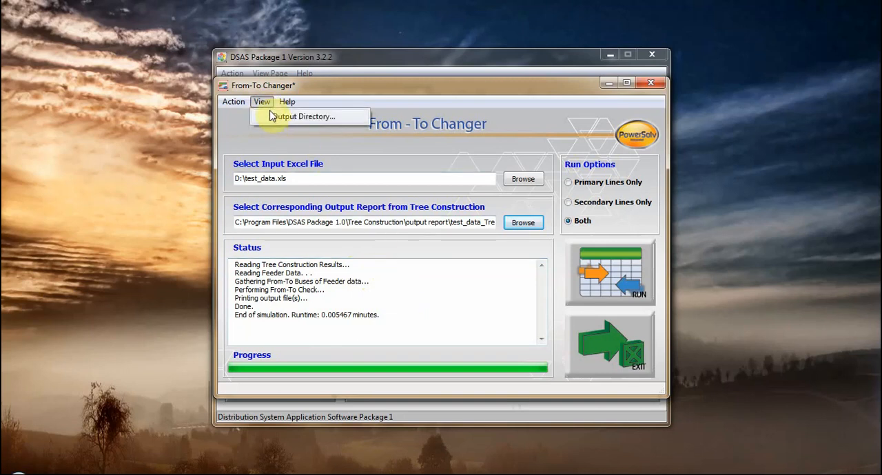
pyautogui.click(289, 121)
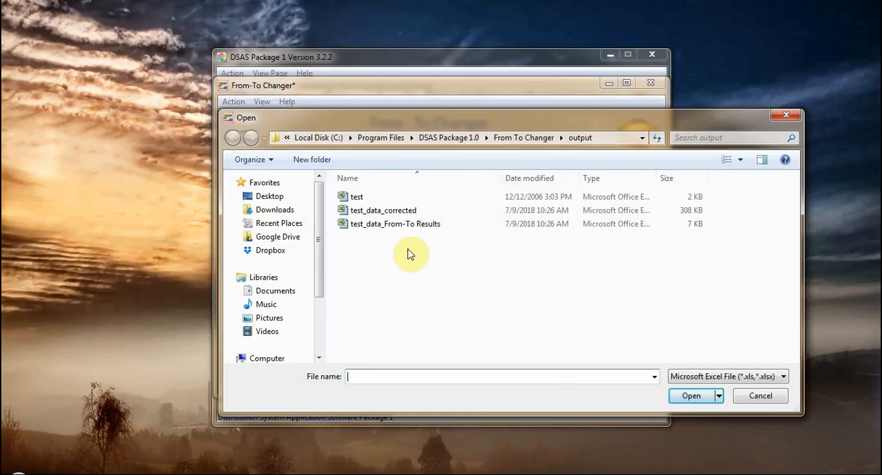
pyautogui.click(390, 217)
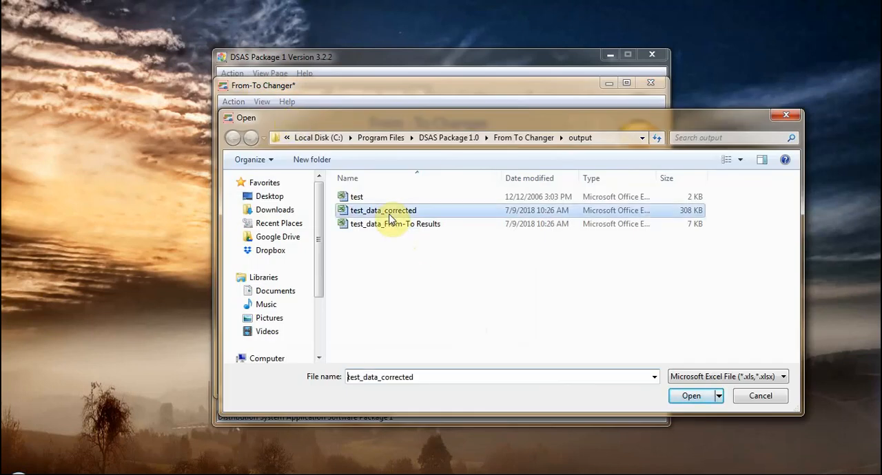
pyautogui.click(689, 397)
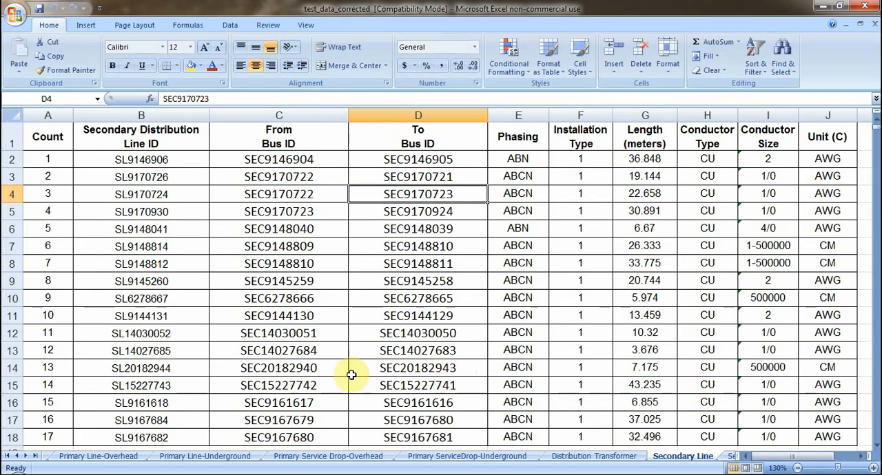
# On the Primary Line-Overhead sheet, check the bus IDs of segment ES00083EAB and highlight its From and To cells in yellow
pyautogui.click(103, 456)
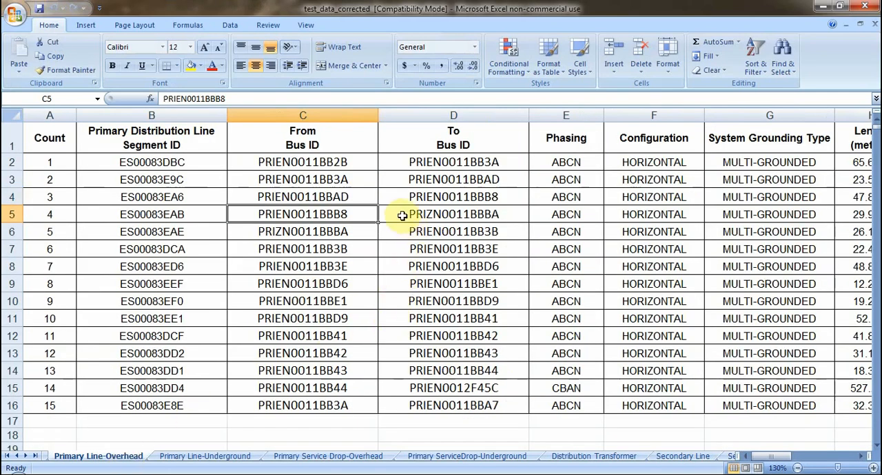
pyautogui.moveTo(407, 216); pyautogui.dragTo(350, 219)
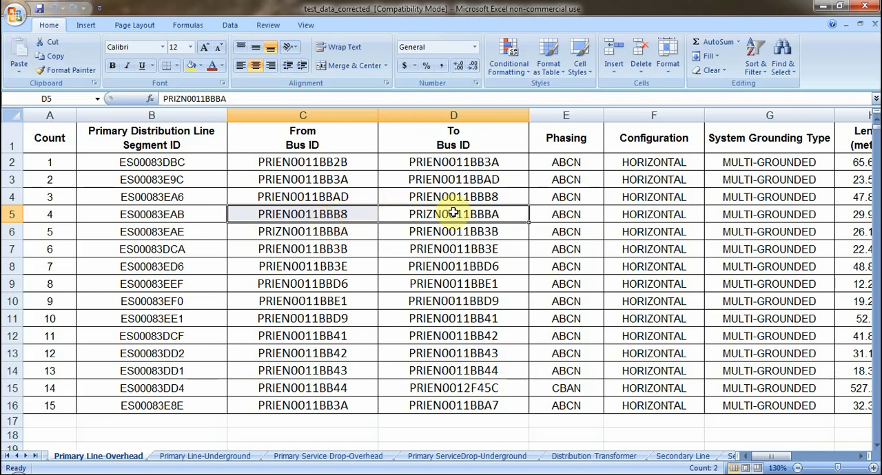
pyautogui.click(362, 214)
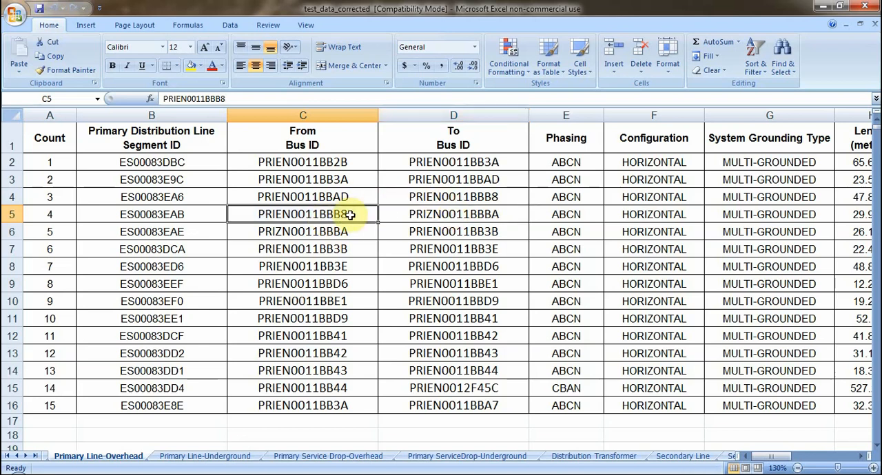
pyautogui.click(400, 196)
pyautogui.click(332, 218)
pyautogui.click(410, 215)
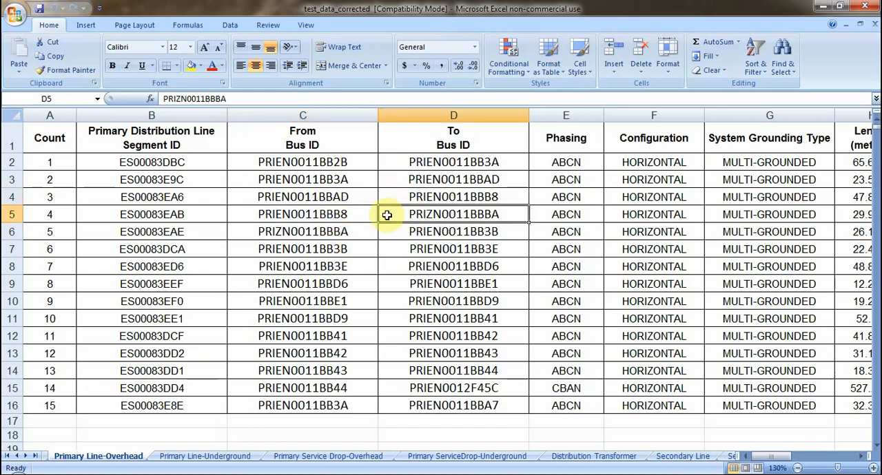
pyautogui.click(338, 213)
pyautogui.click(407, 216)
pyautogui.moveTo(346, 218); pyautogui.dragTo(413, 220)
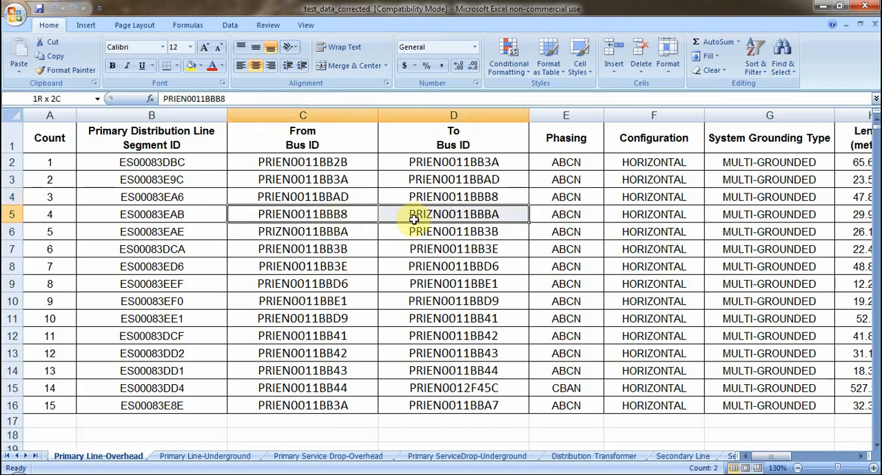
pyautogui.click(191, 65)
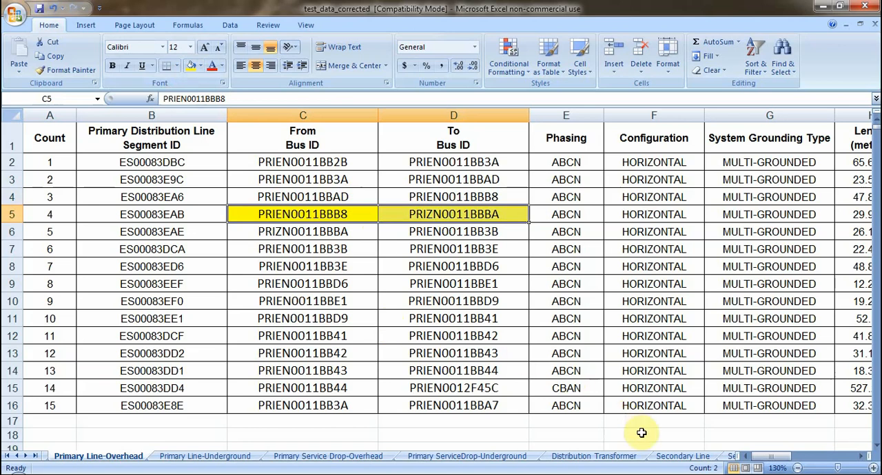
# Examine the From and To bus IDs of line SL9148812 on the Secondary Line sheet
pyautogui.click(672, 458)
pyautogui.click(403, 266)
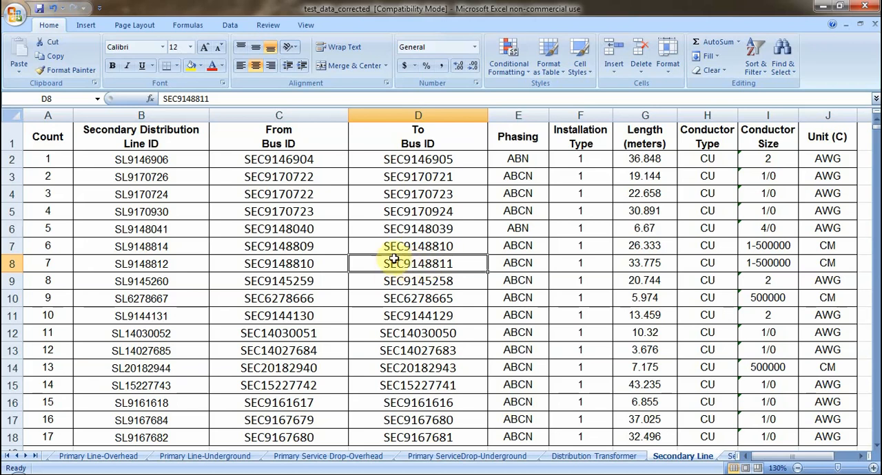
pyautogui.click(297, 264)
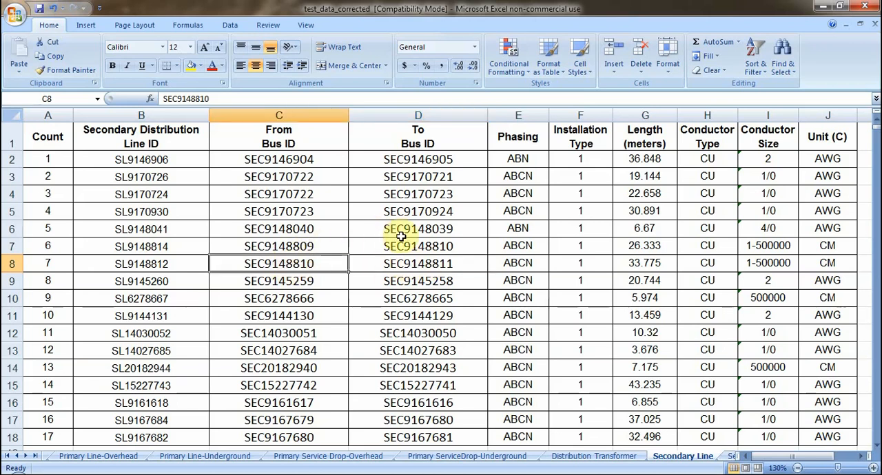
pyautogui.click(411, 265)
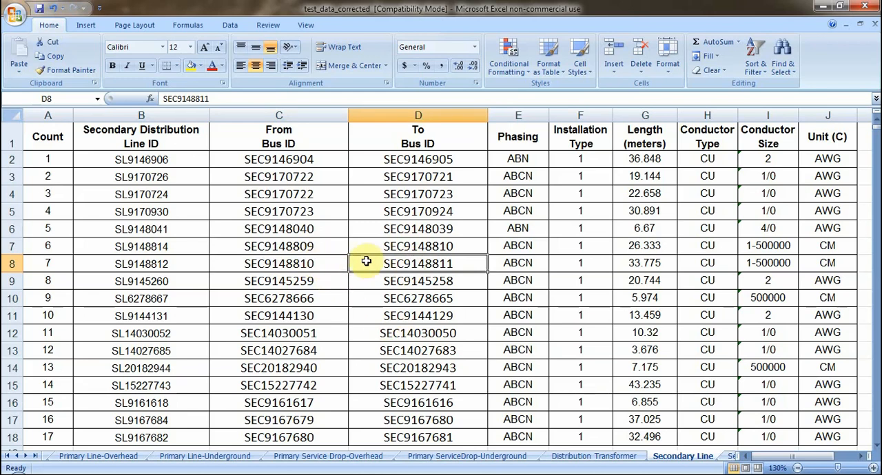
pyautogui.click(310, 263)
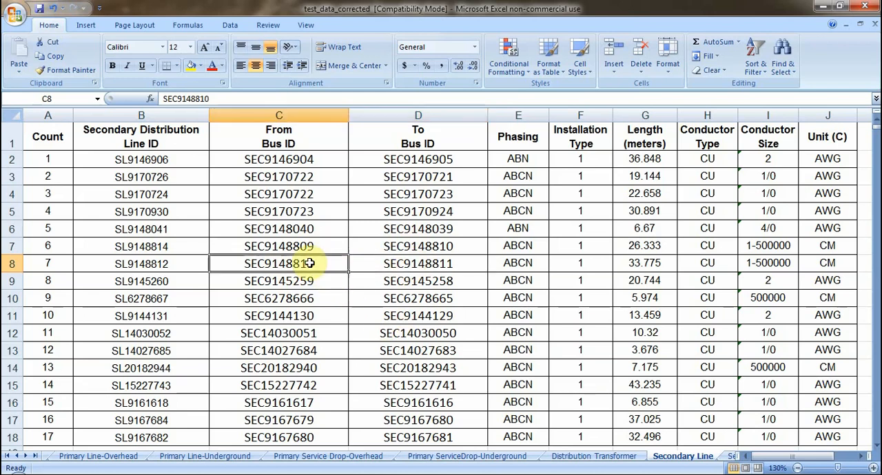
pyautogui.click(366, 267)
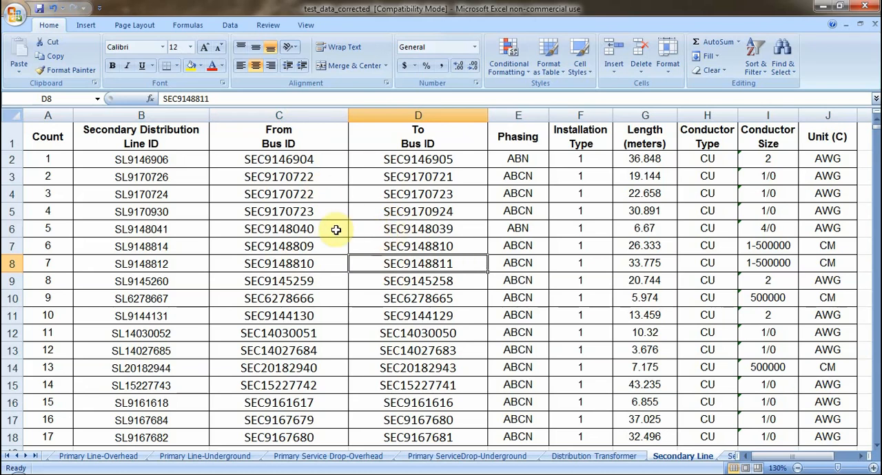
# Examine the From and To bus IDs of line SL9146906, and the row of line SL9144131
pyautogui.click(325, 156)
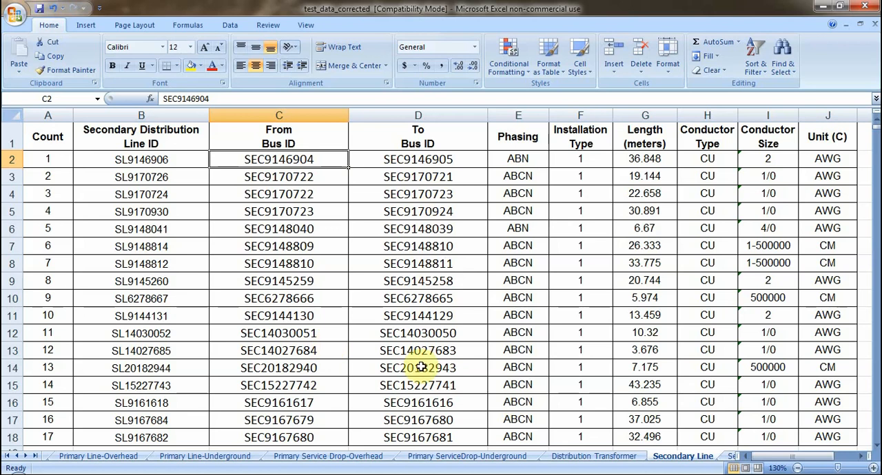
pyautogui.click(363, 161)
pyautogui.click(338, 160)
pyautogui.click(363, 163)
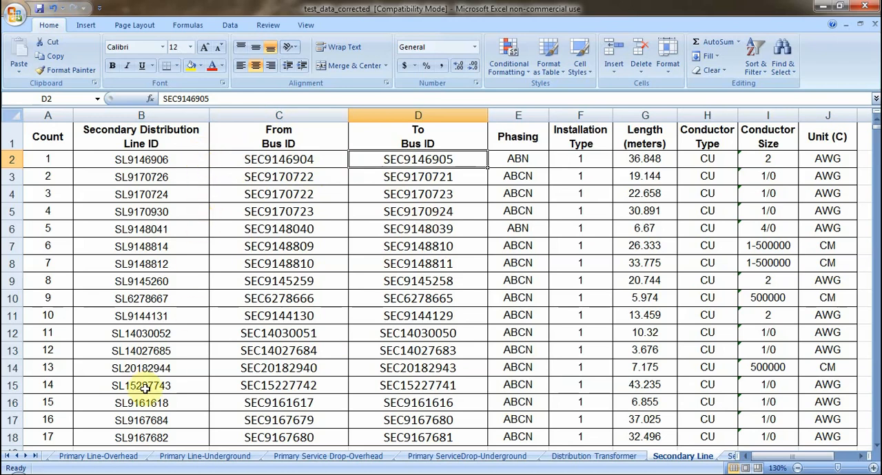
pyautogui.click(12, 159)
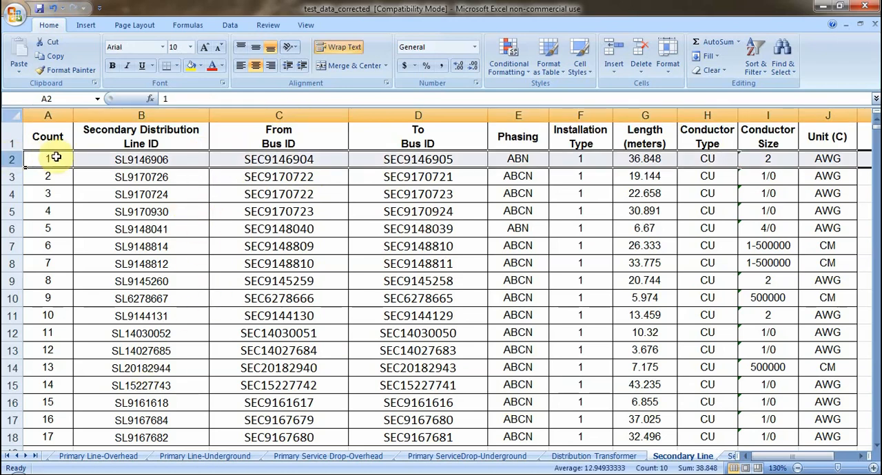
pyautogui.click(11, 317)
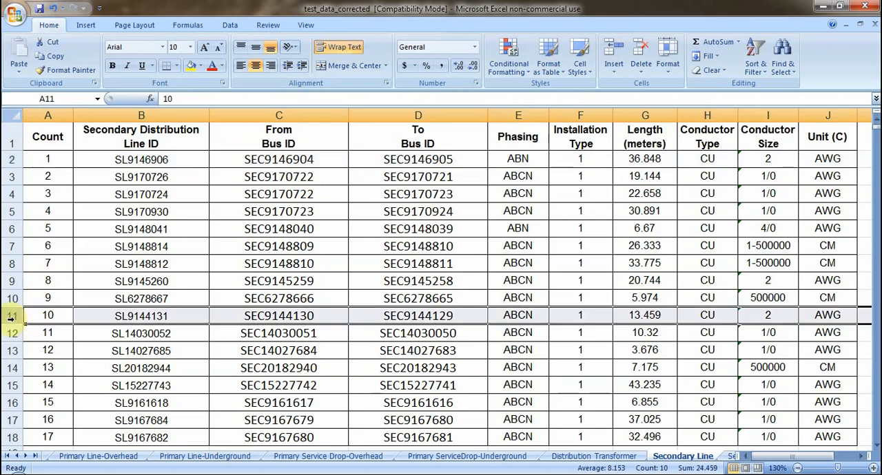
# Compare the From and To bus IDs of line SL9148812 again, and return to the Primary Line-Overhead sheet
pyautogui.click(316, 263)
pyautogui.click(386, 263)
pyautogui.click(315, 263)
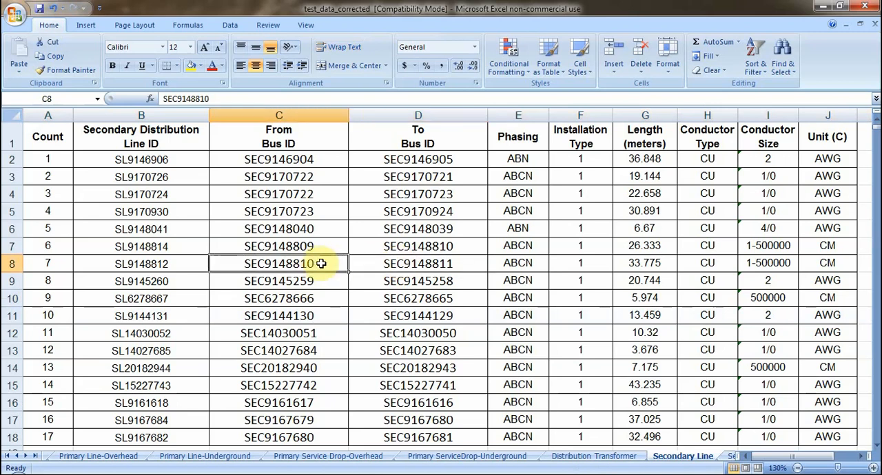
pyautogui.click(386, 263)
pyautogui.click(324, 263)
pyautogui.click(390, 263)
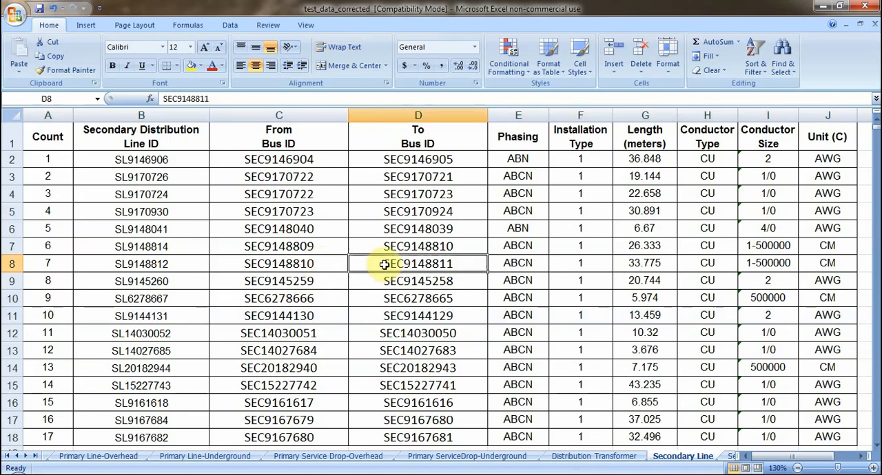
pyautogui.click(337, 263)
pyautogui.click(383, 263)
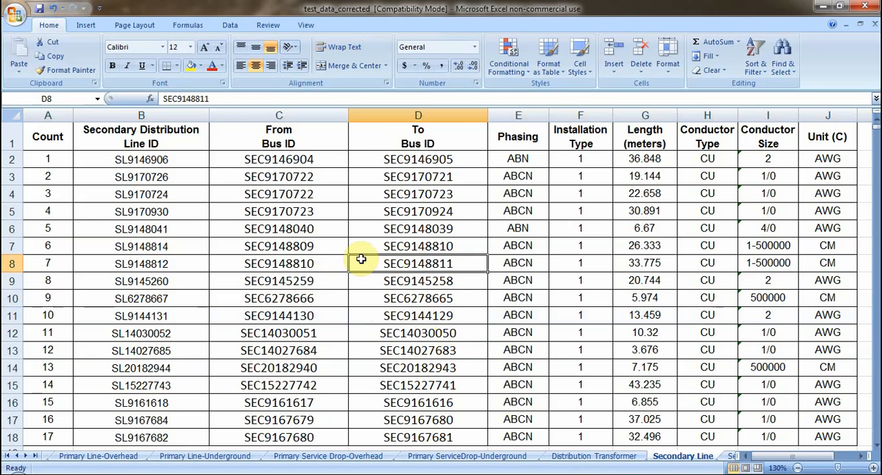
pyautogui.click(305, 264)
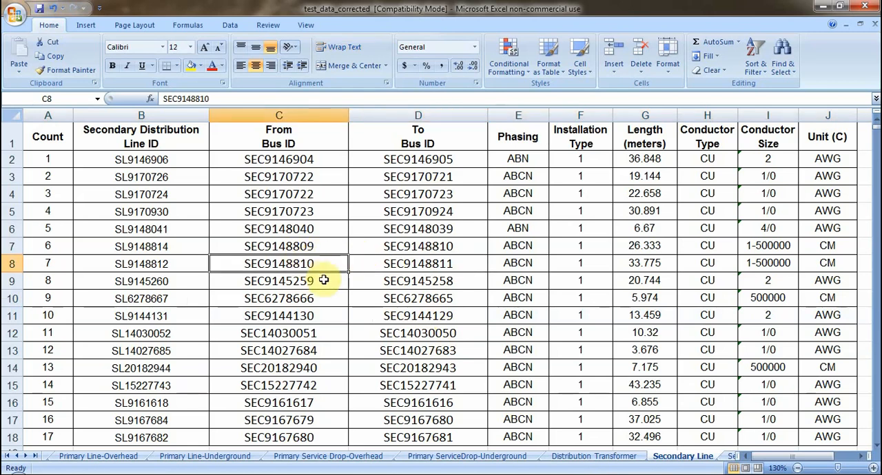
pyautogui.click(127, 457)
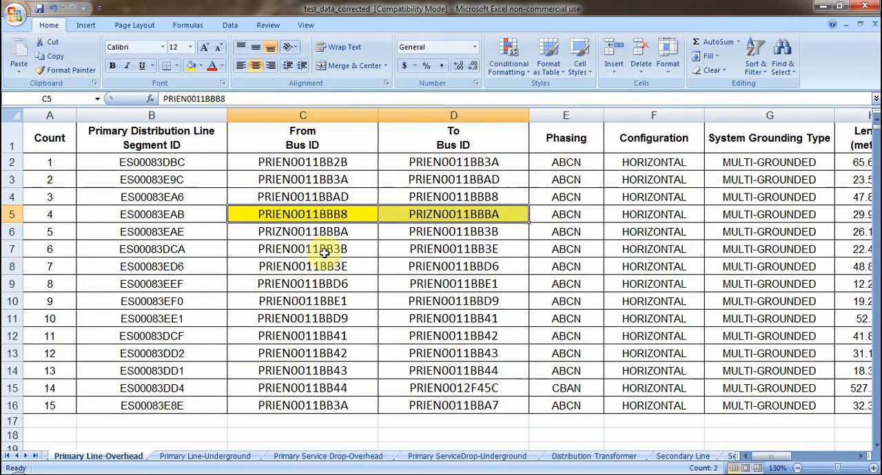